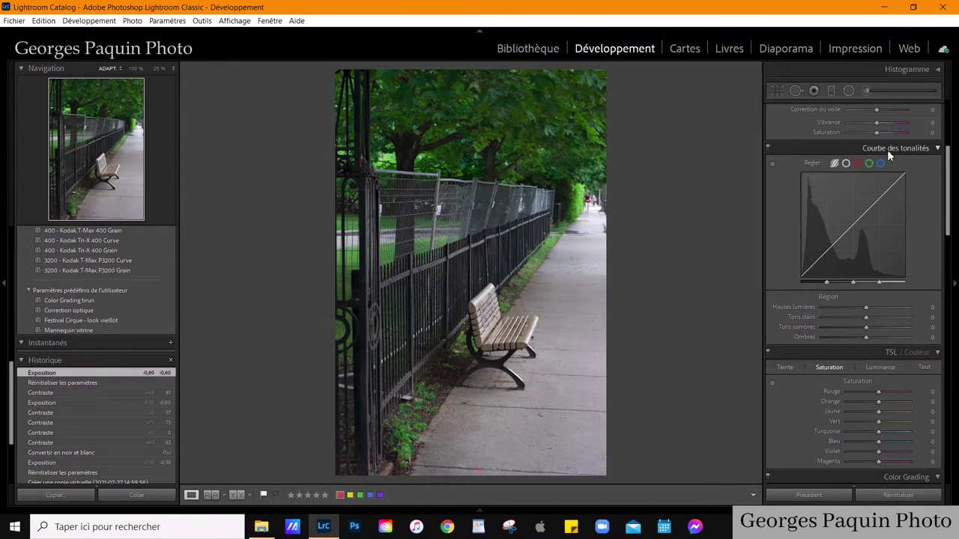
{"action": "scroll", "coordinate": [887, 149], "scroll_direction": "up", "scroll_amount": 5}
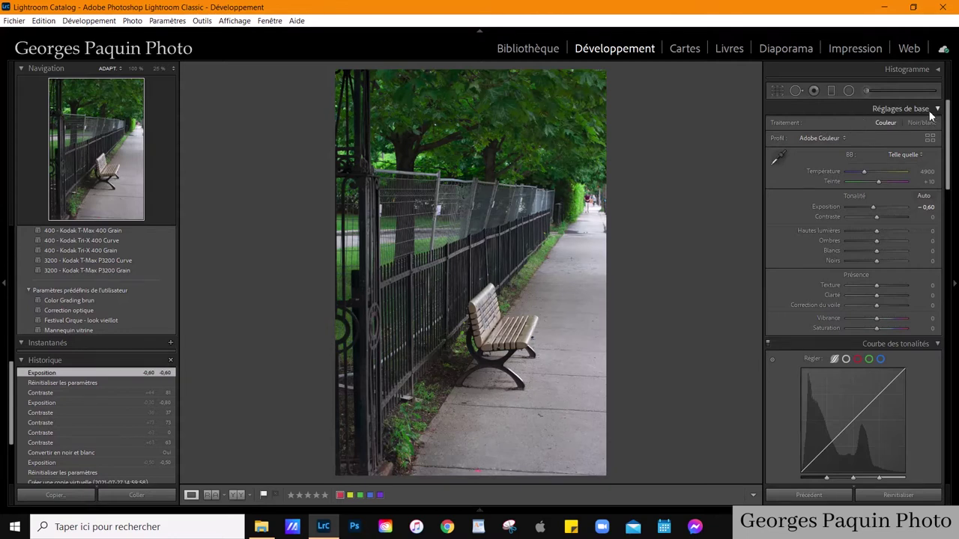
{"action": "scroll", "coordinate": [931, 114], "scroll_direction": "down", "scroll_amount": 3}
{"action": "scroll", "coordinate": [929, 135], "scroll_direction": "down", "scroll_amount": 2}
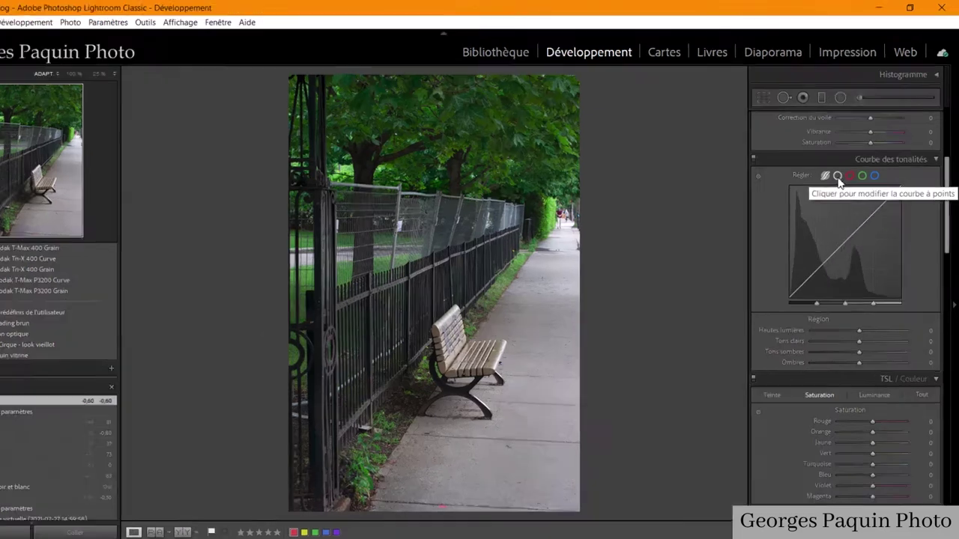
Step: Put the bench photo's tone curve in point-curve mode, leaving the Linéaire diagonal untouched
{"action": "left_click", "coordinate": [733, 267]}
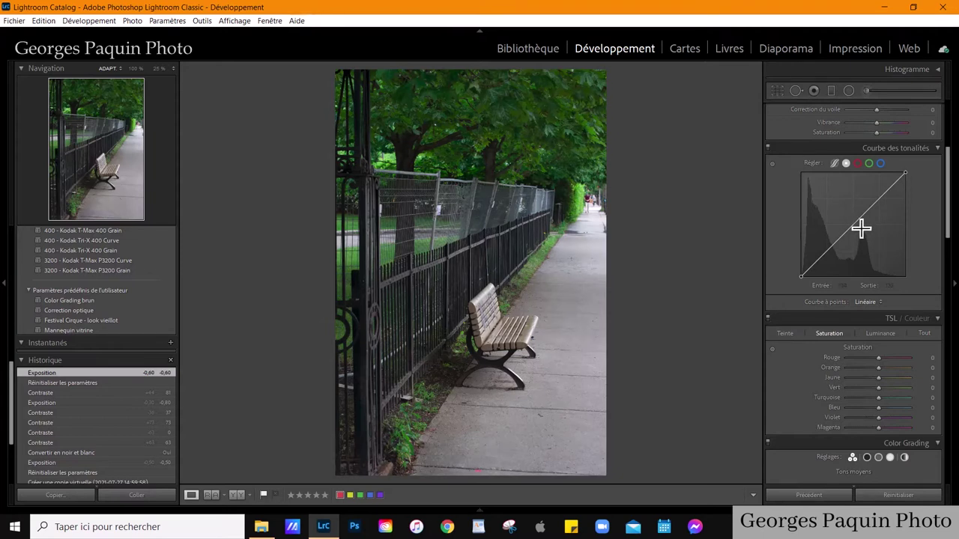
Step: Drag a midtone curve point down, then up so input 119 maps to output 166
{"action": "left_click_drag", "start_coordinate": [861, 229], "coordinate": [856, 241]}
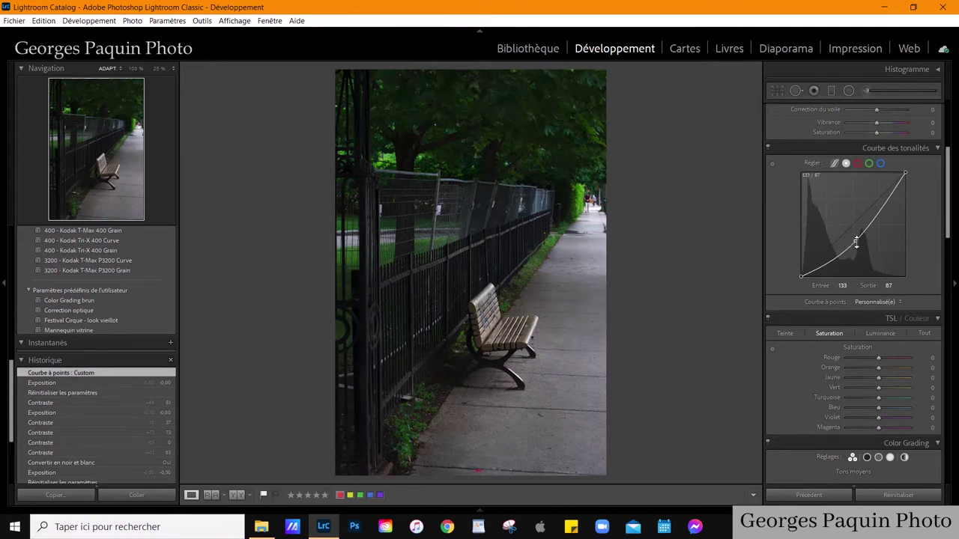
{"action": "left_click_drag", "start_coordinate": [856, 241], "coordinate": [850, 209]}
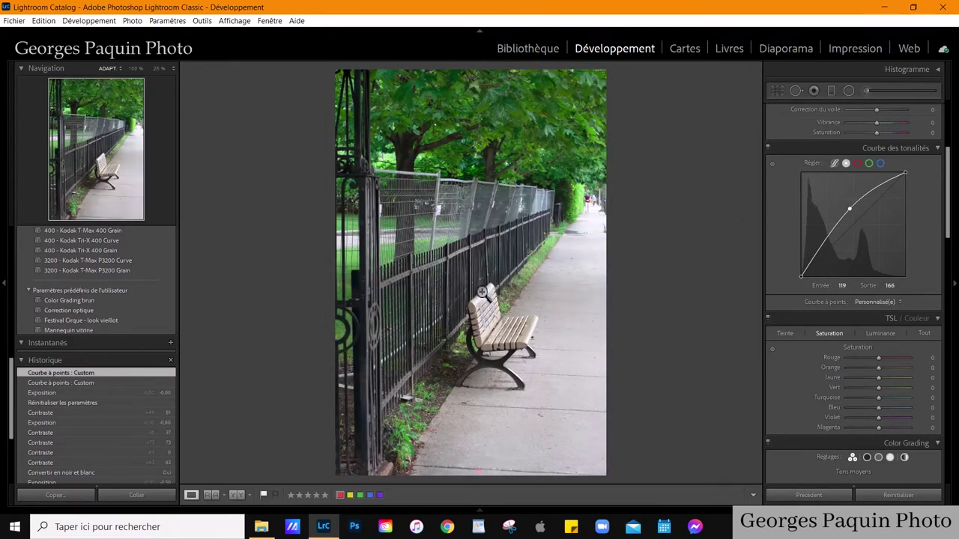
{"action": "right_click", "coordinate": [848, 259]}
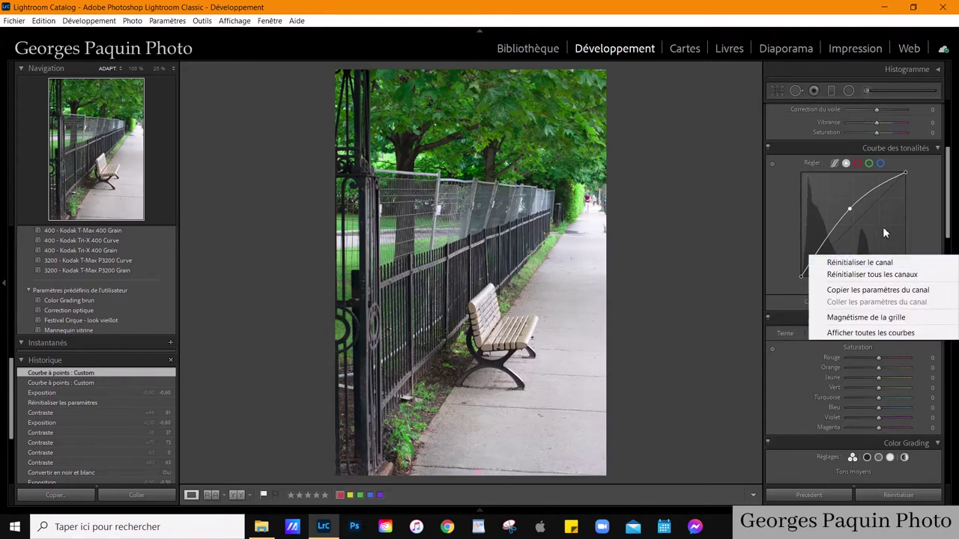
Step: Reset the channel and build an S-curve: shadows 45→23, highlights 194→208
{"action": "left_click", "coordinate": [888, 266]}
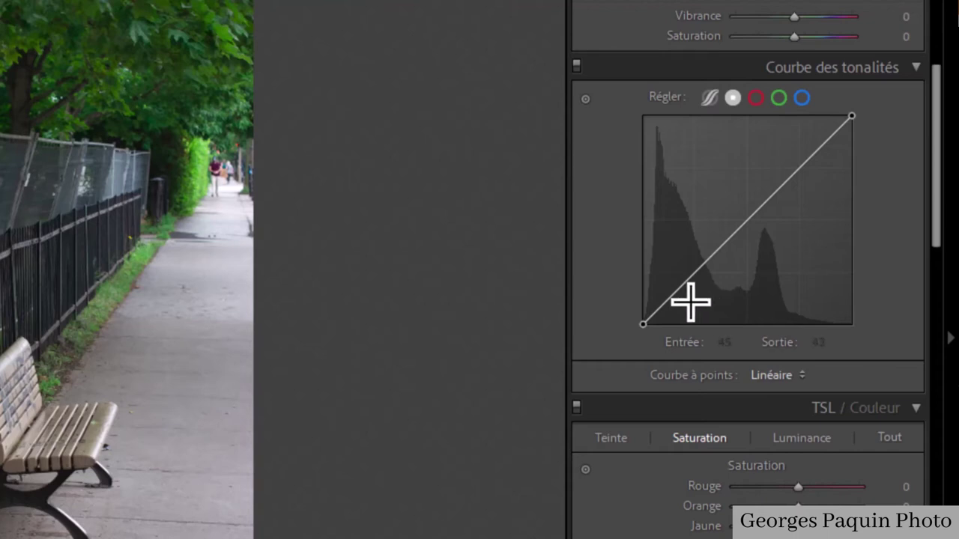
{"action": "left_click_drag", "start_coordinate": [679, 289], "coordinate": [679, 305]}
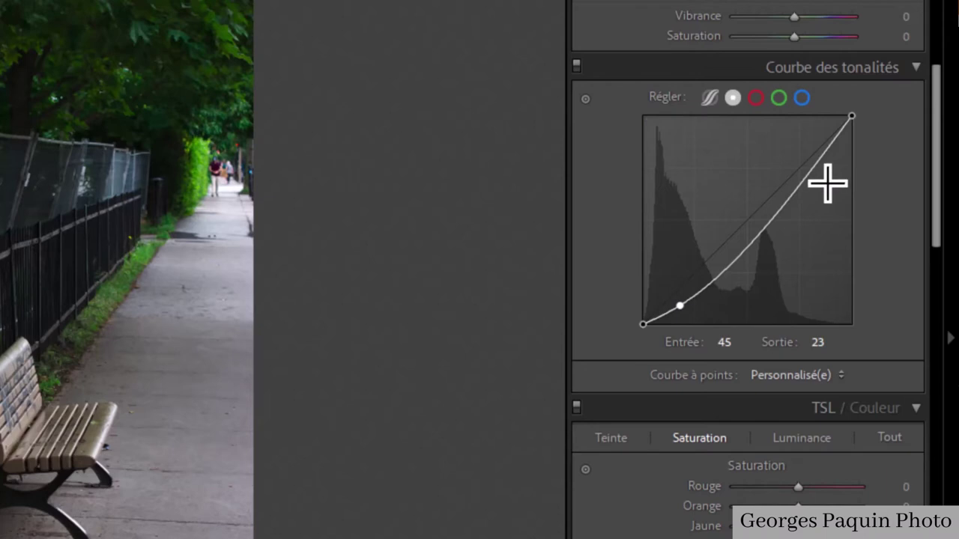
{"action": "left_click", "coordinate": [809, 172]}
{"action": "left_click_drag", "start_coordinate": [811, 174], "coordinate": [803, 155]}
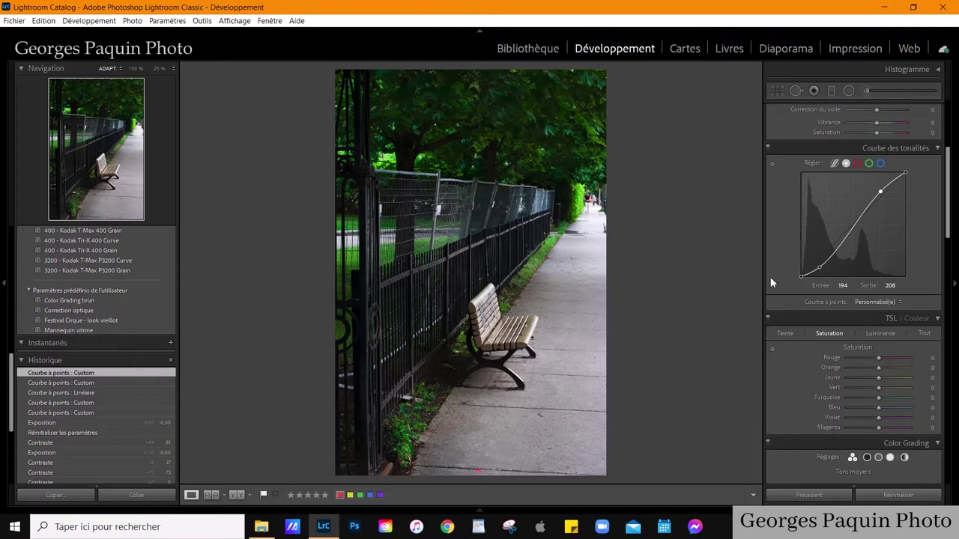
Step: Toggle the Tone Curve panel off and on to compare, then reset the curve to Linéaire
{"action": "left_click", "coordinate": [767, 147]}
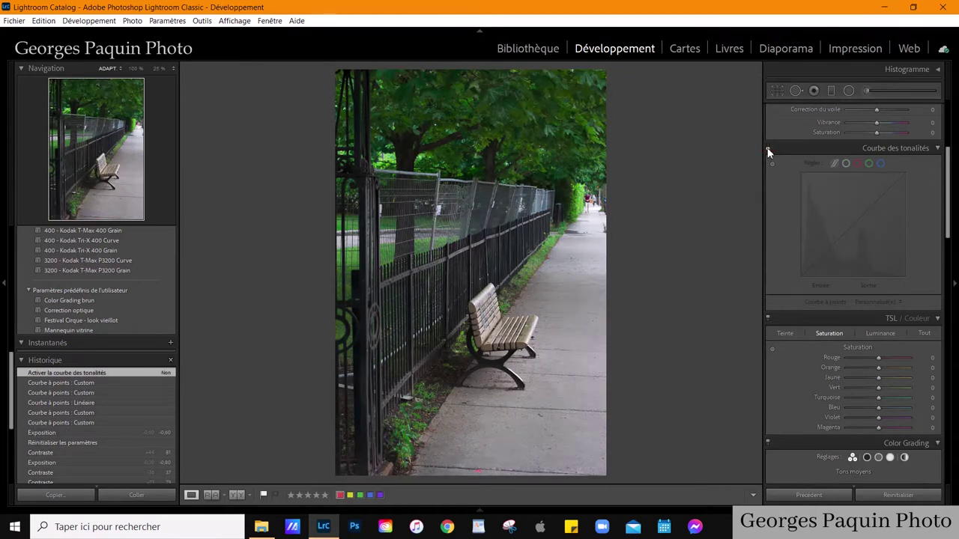
{"action": "left_click", "coordinate": [767, 148]}
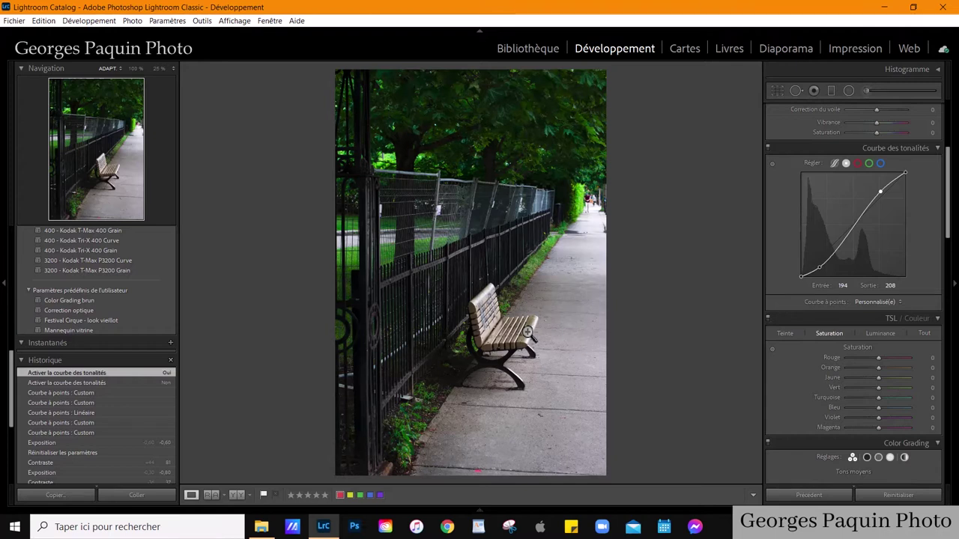
{"action": "double_click", "coordinate": [856, 247]}
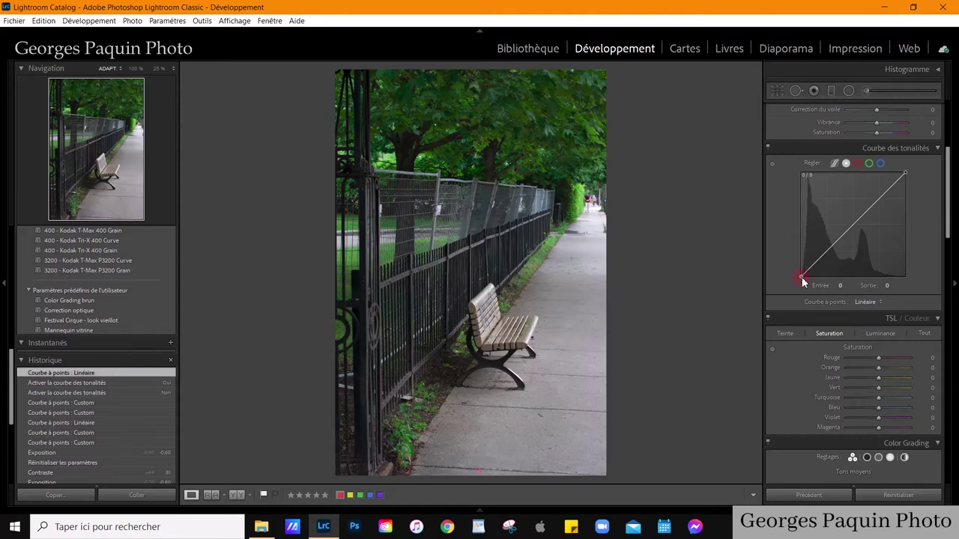
Step: Move the black point, reset, then zigzag curve points, including 28→168, for a solarized look
{"action": "left_click_drag", "start_coordinate": [803, 278], "coordinate": [823, 276]}
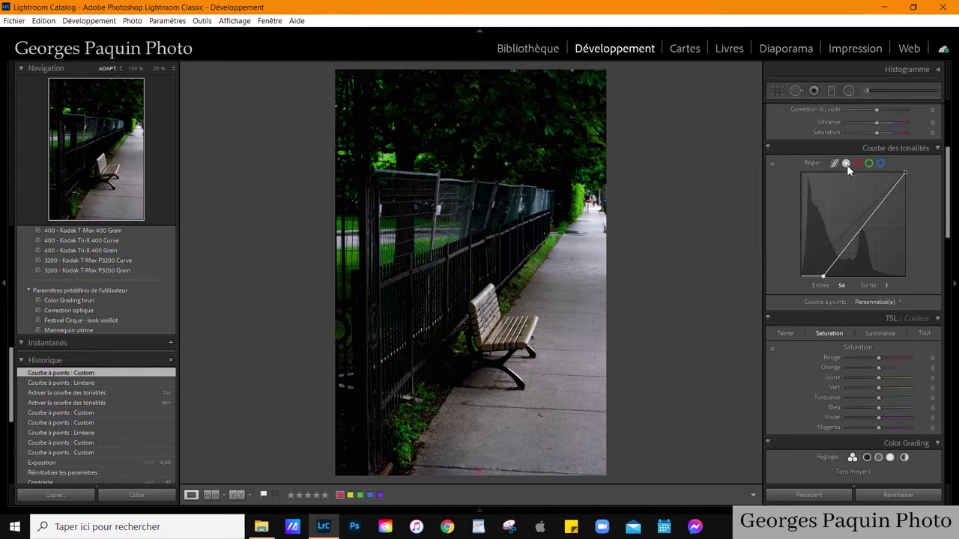
{"action": "right_click", "coordinate": [847, 214]}
{"action": "left_click", "coordinate": [857, 227]}
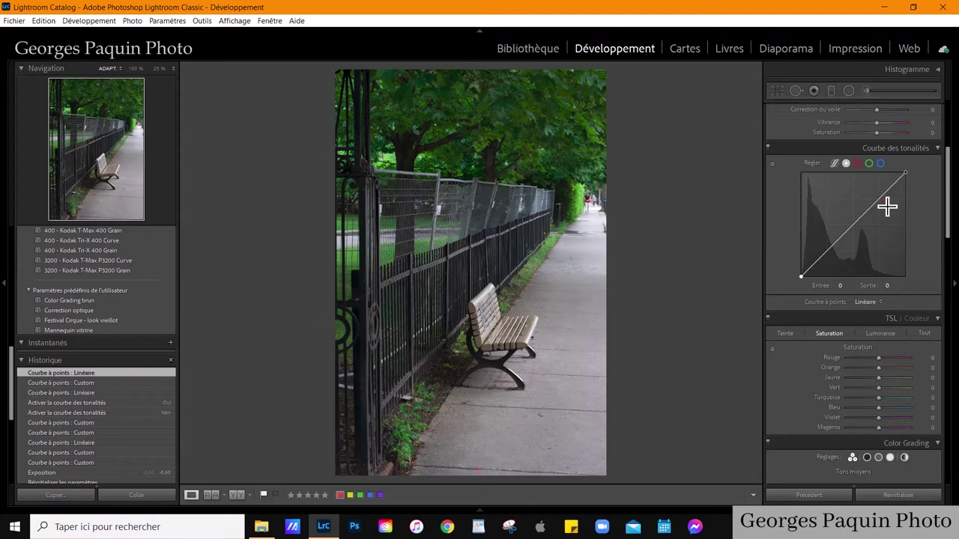
{"action": "left_click_drag", "start_coordinate": [887, 206], "coordinate": [873, 176]}
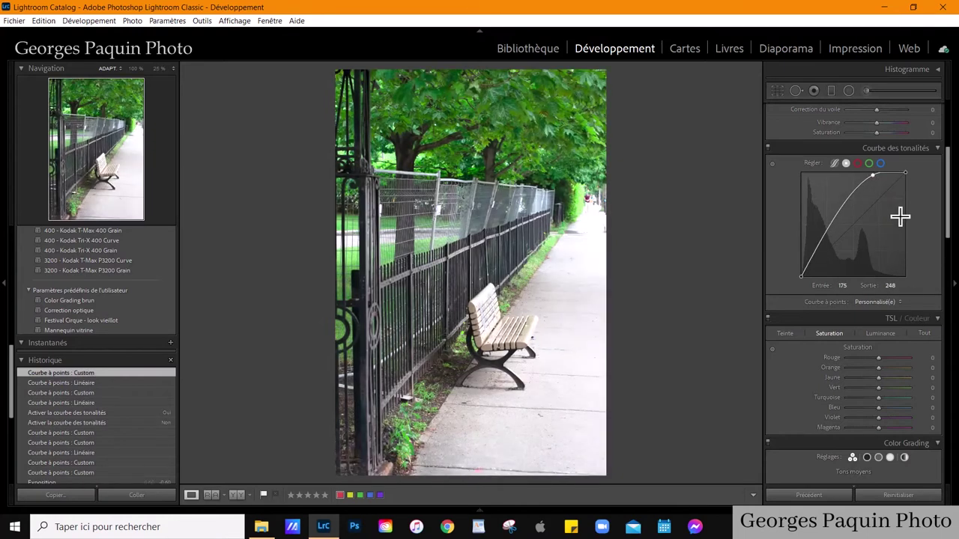
{"action": "left_click_drag", "start_coordinate": [845, 217], "coordinate": [858, 259]}
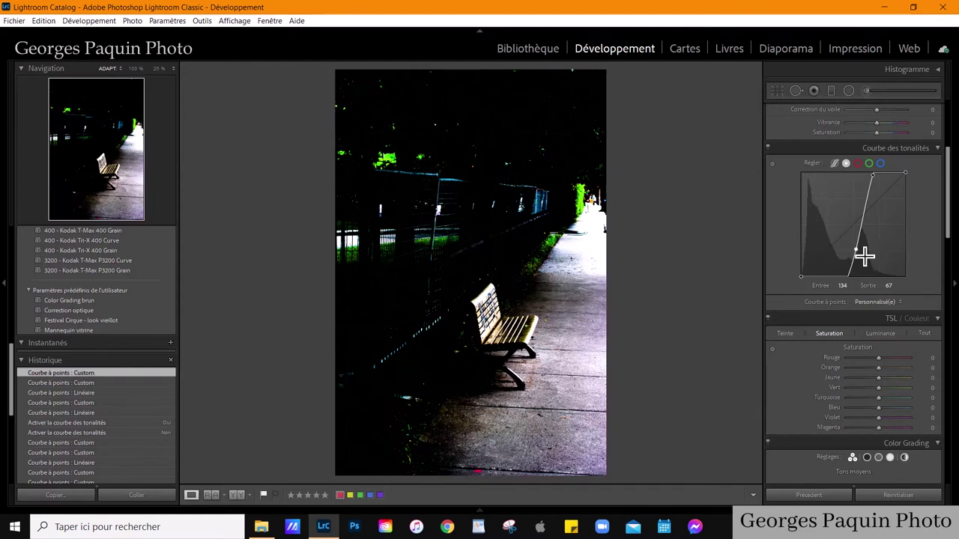
{"action": "left_click_drag", "start_coordinate": [812, 275], "coordinate": [814, 211]}
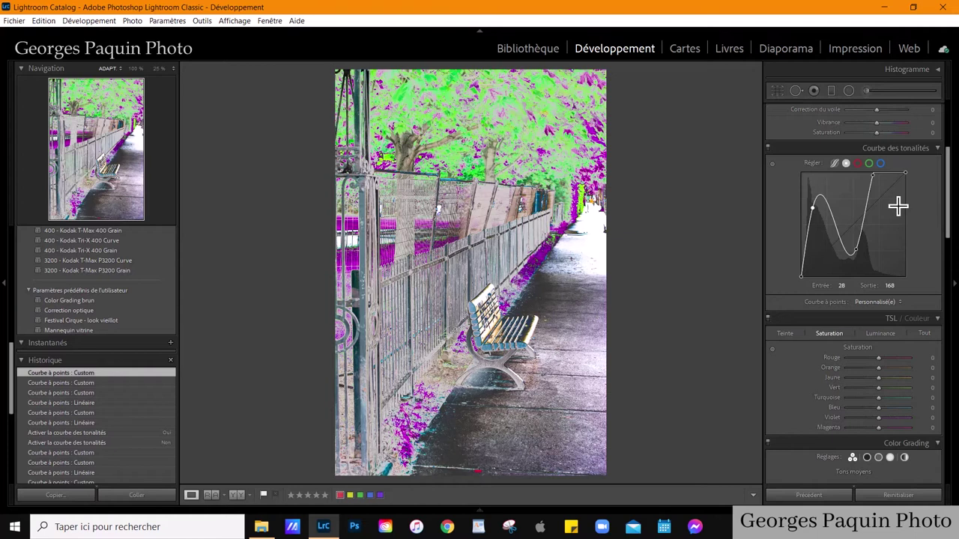
{"action": "right_click", "coordinate": [898, 206]}
{"action": "left_click", "coordinate": [831, 205]}
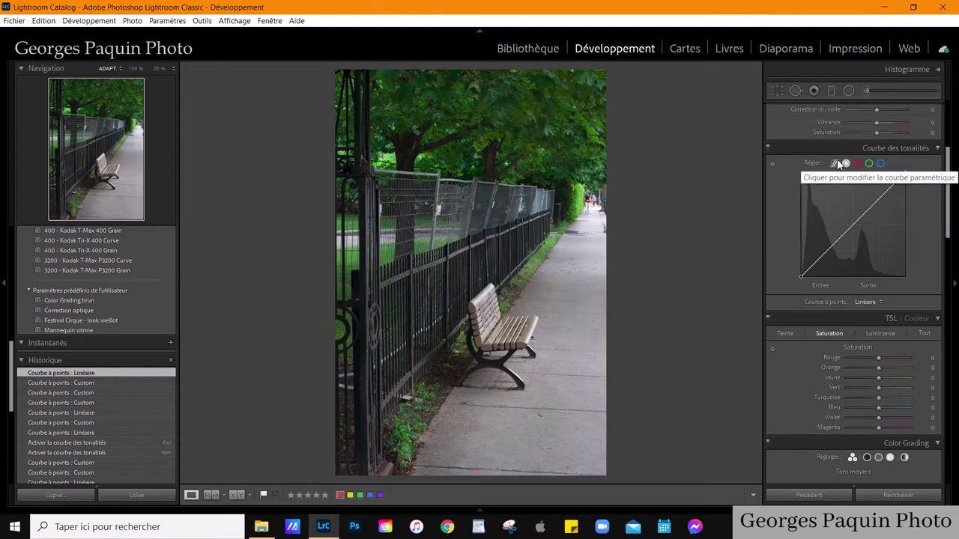
{"action": "left_click", "coordinate": [836, 164]}
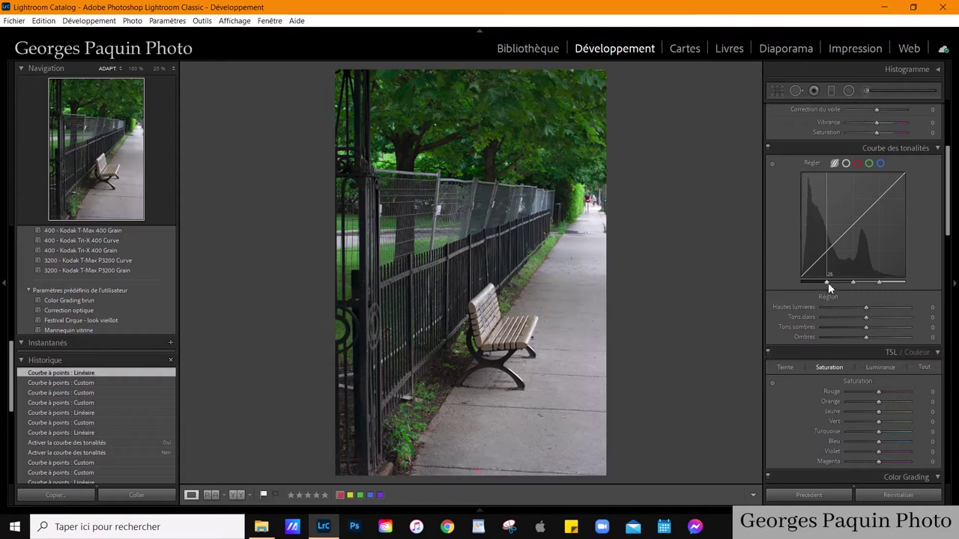
{"action": "left_click_drag", "start_coordinate": [827, 283], "coordinate": [762, 282]}
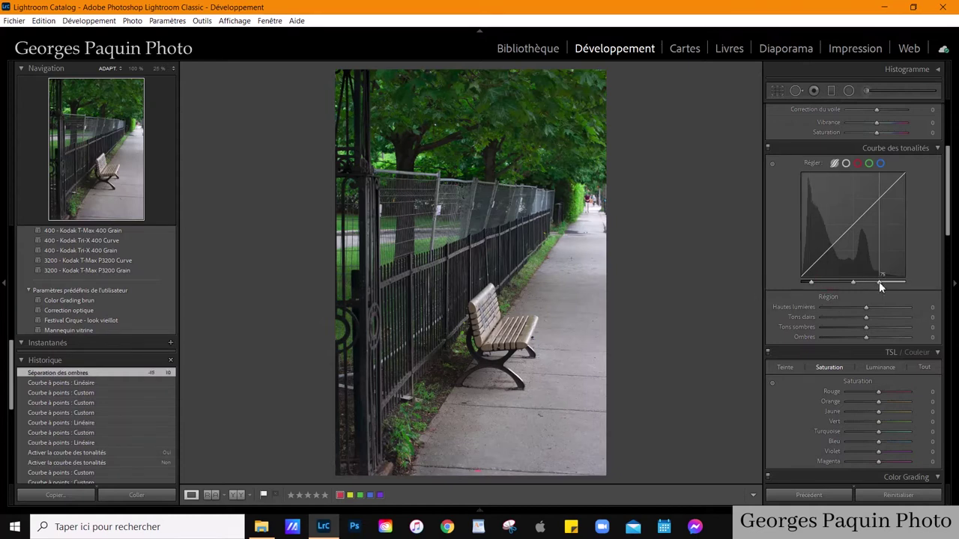
{"action": "left_click_drag", "start_coordinate": [878, 281], "coordinate": [923, 284]}
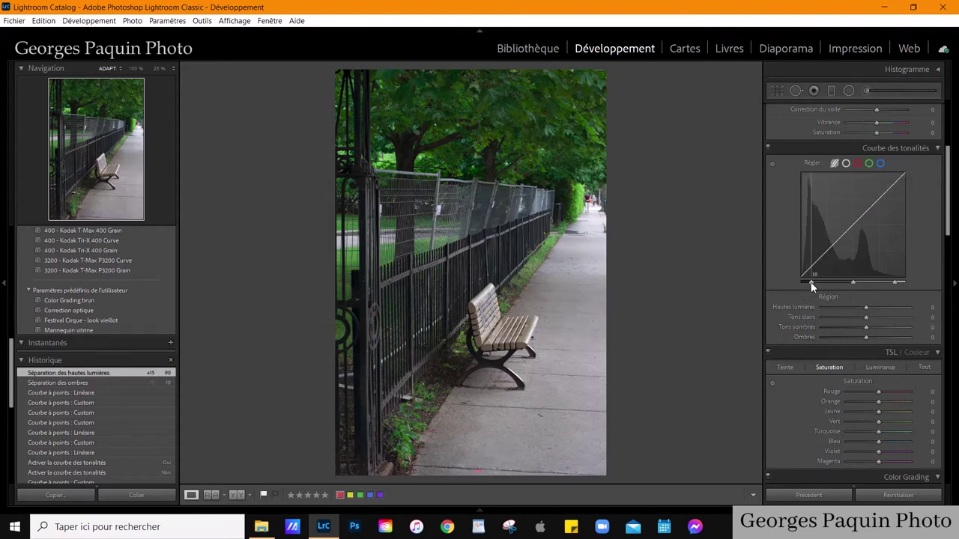
{"action": "left_click_drag", "start_coordinate": [810, 282], "coordinate": [823, 283]}
{"action": "left_click_drag", "start_coordinate": [897, 283], "coordinate": [882, 283]}
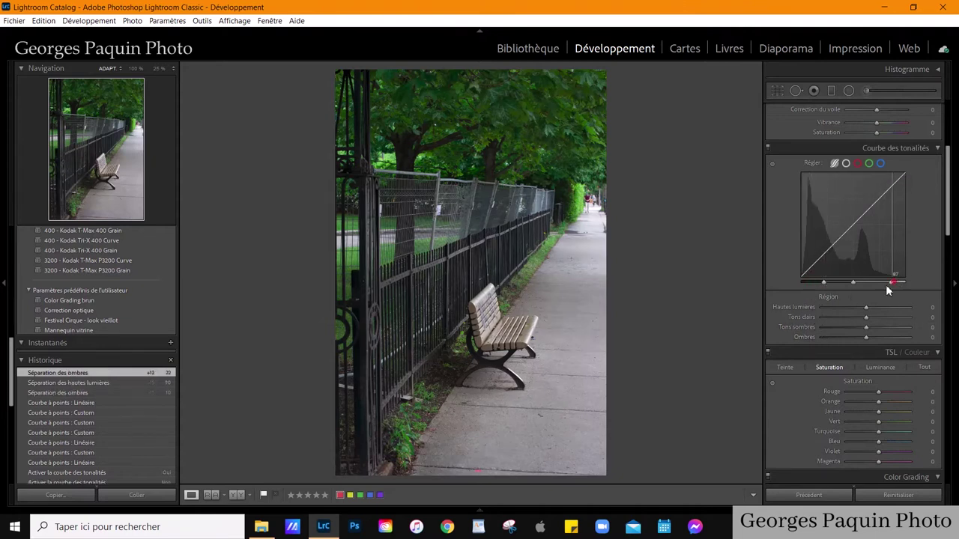
{"action": "left_click", "coordinate": [824, 284]}
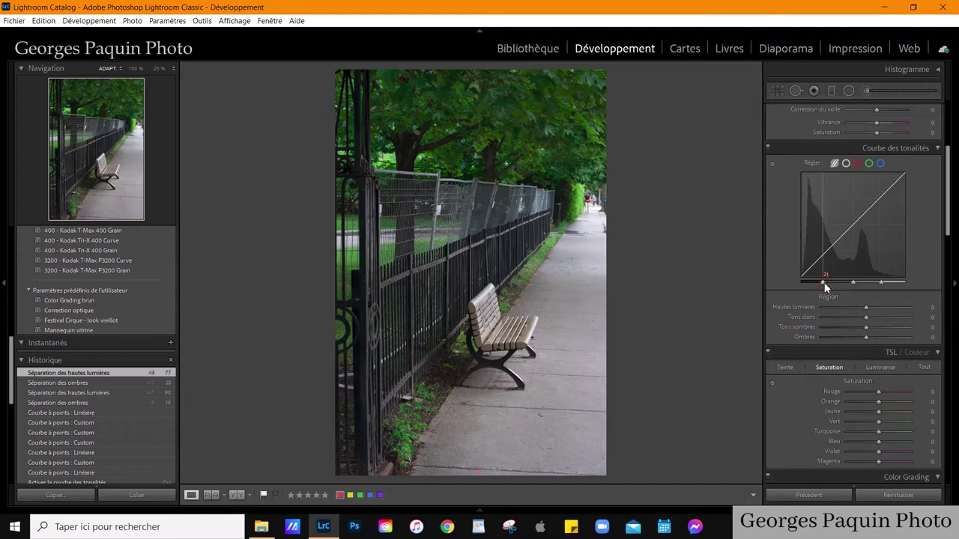
{"action": "left_click_drag", "start_coordinate": [826, 287], "coordinate": [811, 284]}
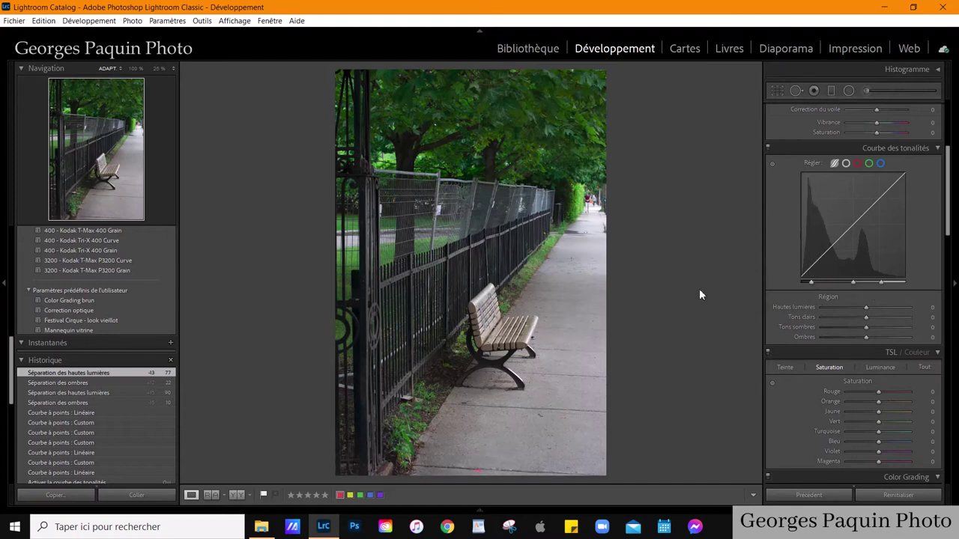
{"action": "left_click", "coordinate": [882, 284]}
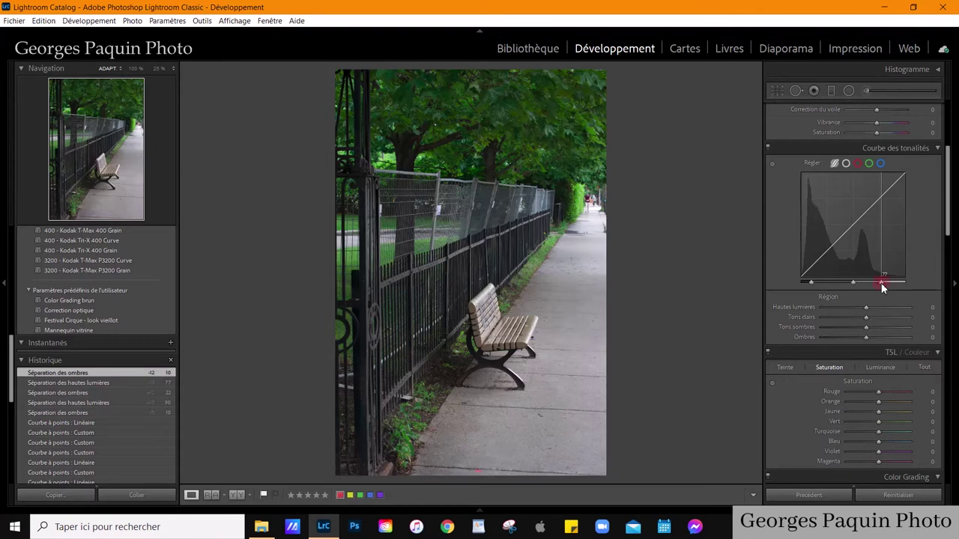
{"action": "left_click_drag", "start_coordinate": [882, 284], "coordinate": [894, 283]}
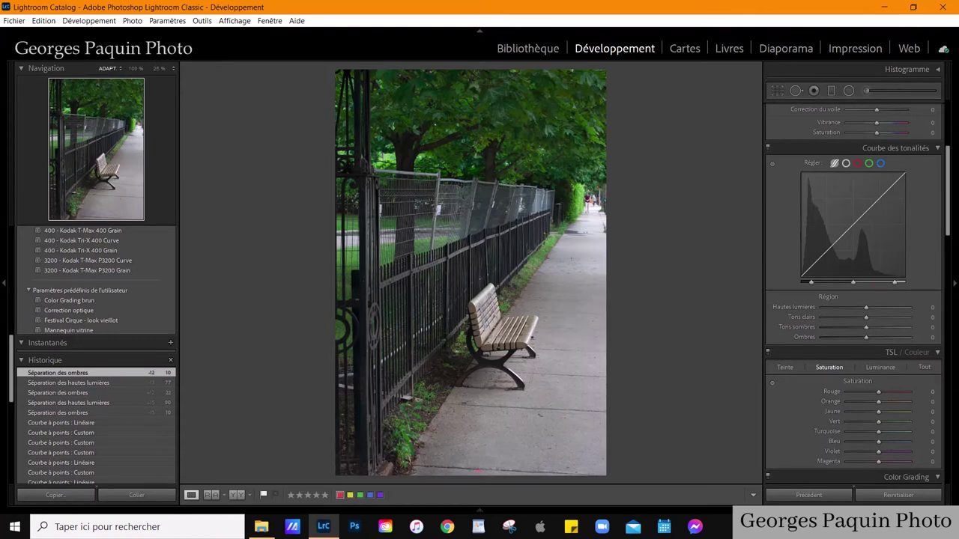
{"action": "left_click", "coordinate": [851, 284]}
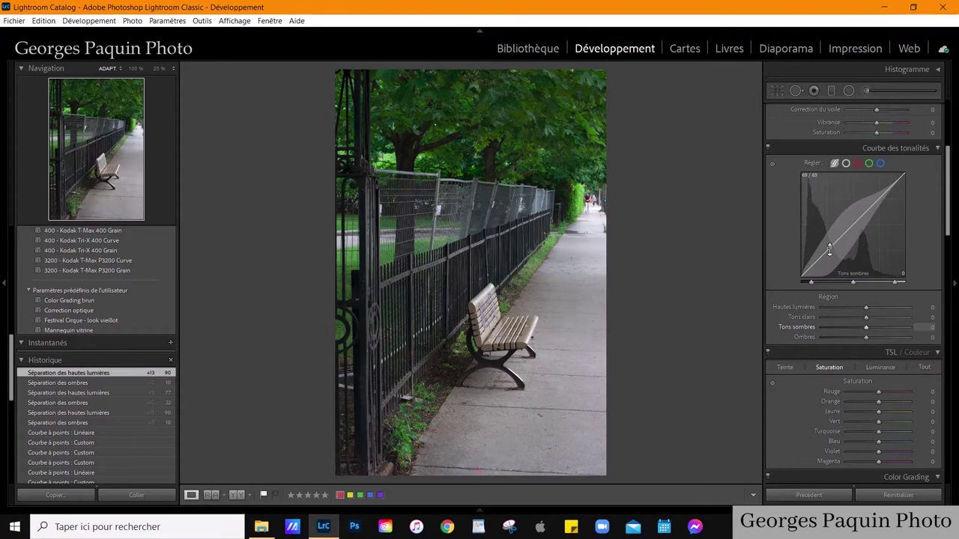
Step: Set Tons sombres to −48 and Tons clairs to +17, moving the midtone division to about 25
{"action": "left_click_drag", "start_coordinate": [828, 250], "coordinate": [829, 276]}
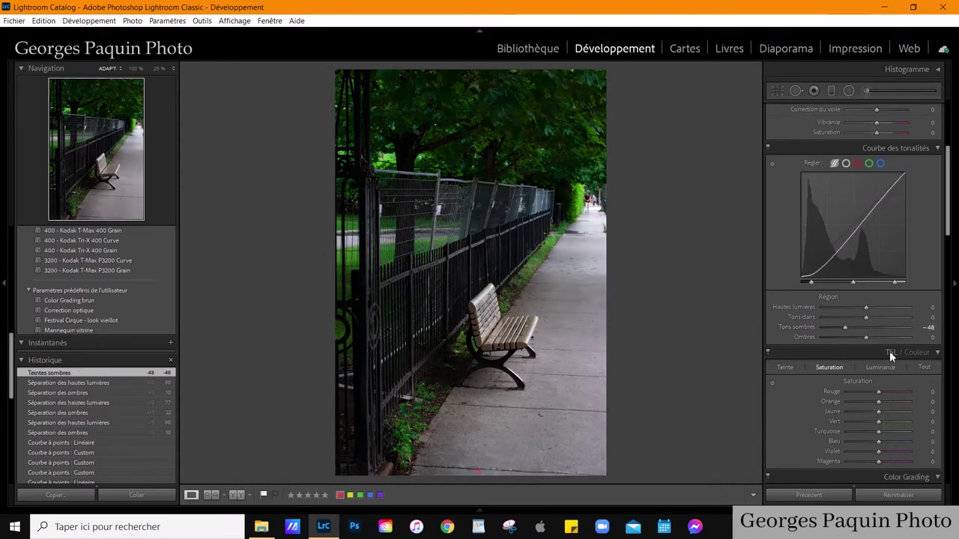
{"action": "left_click_drag", "start_coordinate": [868, 214], "coordinate": [871, 202]}
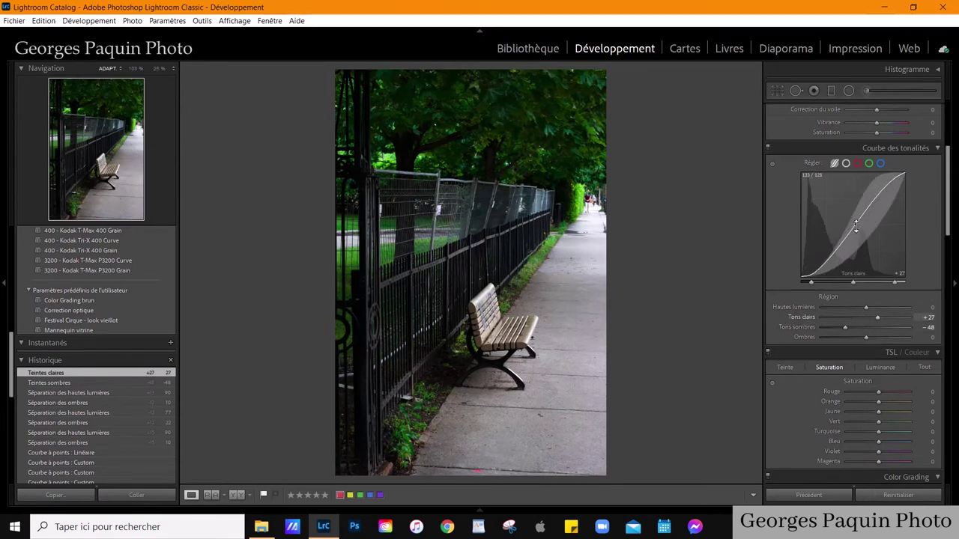
{"action": "left_click_drag", "start_coordinate": [852, 282], "coordinate": [832, 282]}
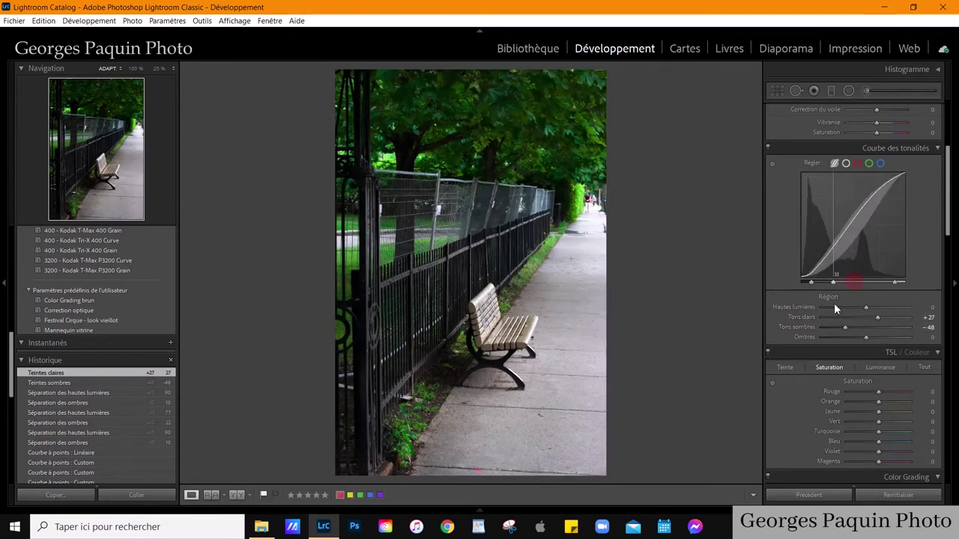
{"action": "mouse_move", "coordinate": [844, 226]}
{"action": "left_mouse_down"}
{"action": "mouse_move", "coordinate": [851, 248]}
{"action": "mouse_move", "coordinate": [849, 220]}
{"action": "left_mouse_up"}
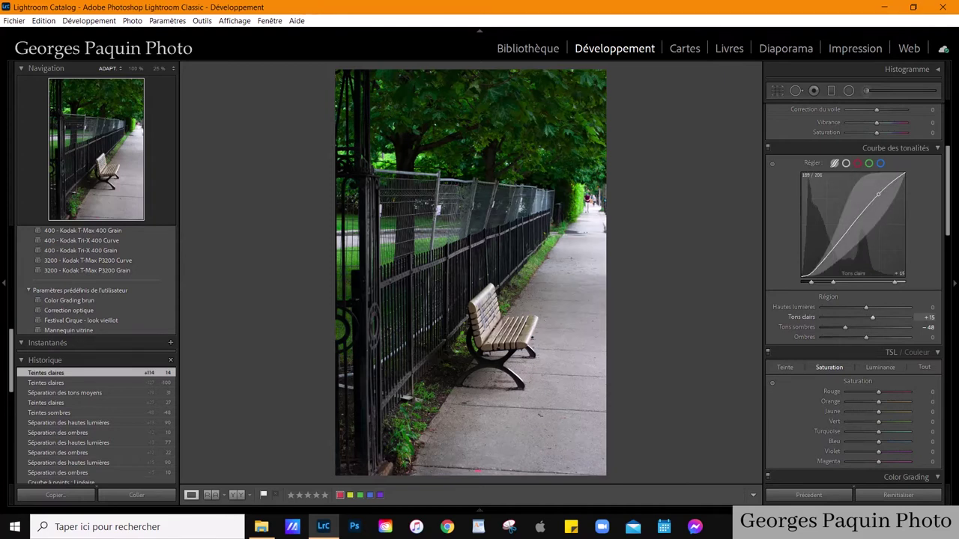
{"action": "mouse_move", "coordinate": [835, 268]}
{"action": "left_mouse_down"}
{"action": "mouse_move", "coordinate": [834, 248]}
{"action": "mouse_move", "coordinate": [833, 275]}
{"action": "left_mouse_up"}
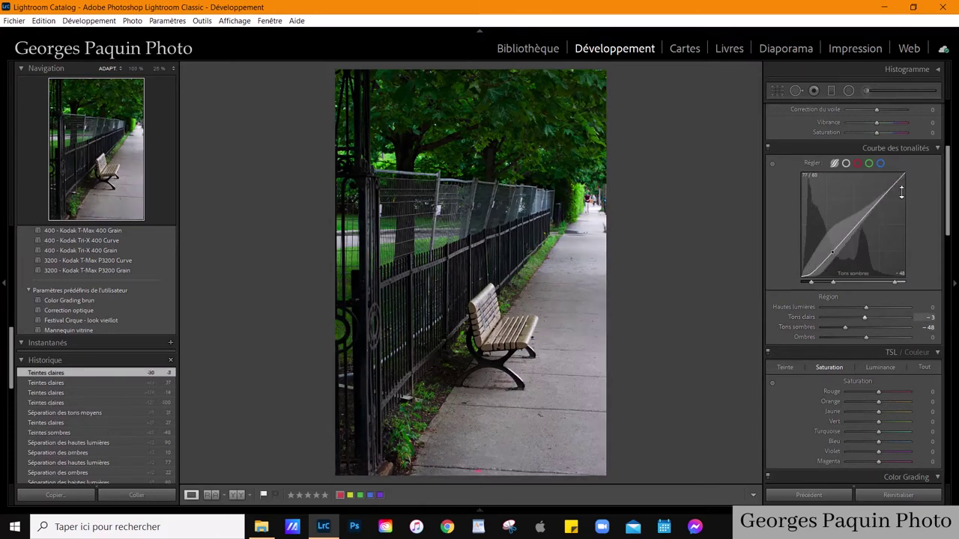
{"action": "left_click_drag", "start_coordinate": [881, 204], "coordinate": [881, 187]}
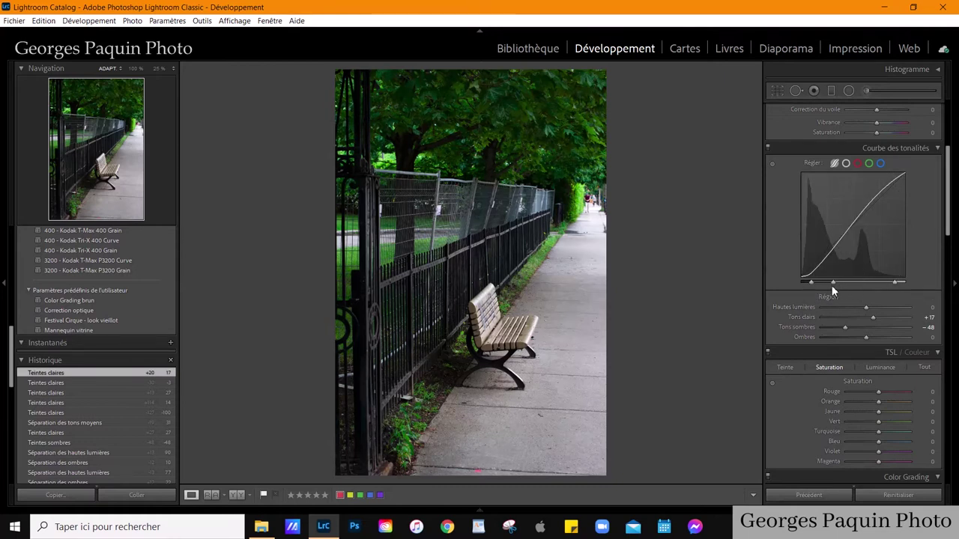
{"action": "mouse_move", "coordinate": [833, 283]}
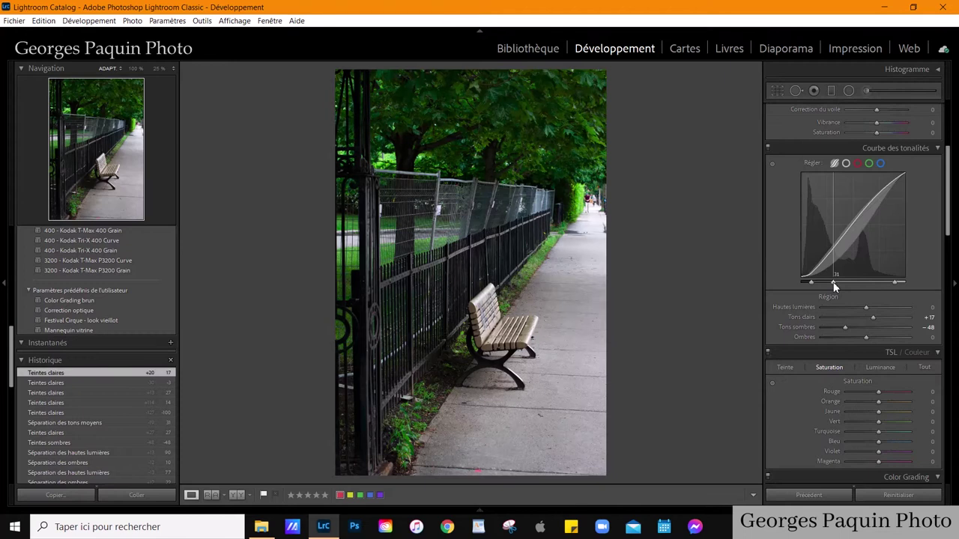
Step: Reposition the region divisions, highlights boundary at 68, and raise Hautes lumières to +79
{"action": "left_click_drag", "start_coordinate": [833, 281], "coordinate": [876, 283]}
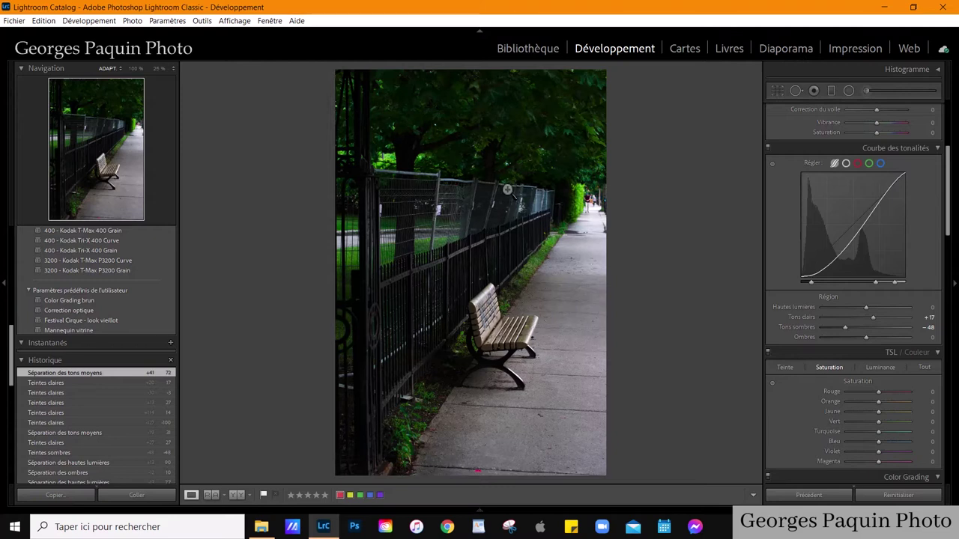
{"action": "mouse_move", "coordinate": [877, 283]}
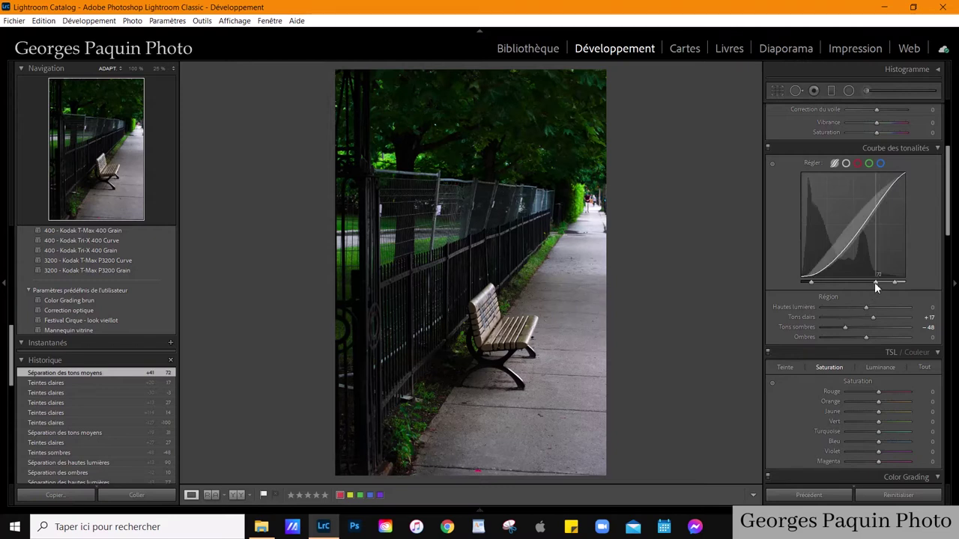
{"action": "left_click_drag", "start_coordinate": [876, 283], "coordinate": [830, 297]}
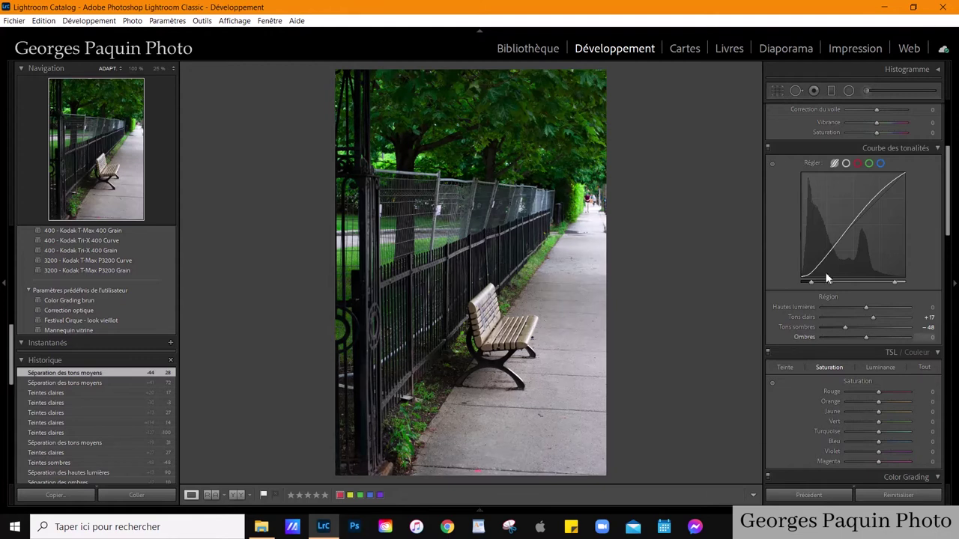
{"action": "left_click_drag", "start_coordinate": [832, 285], "coordinate": [884, 286]}
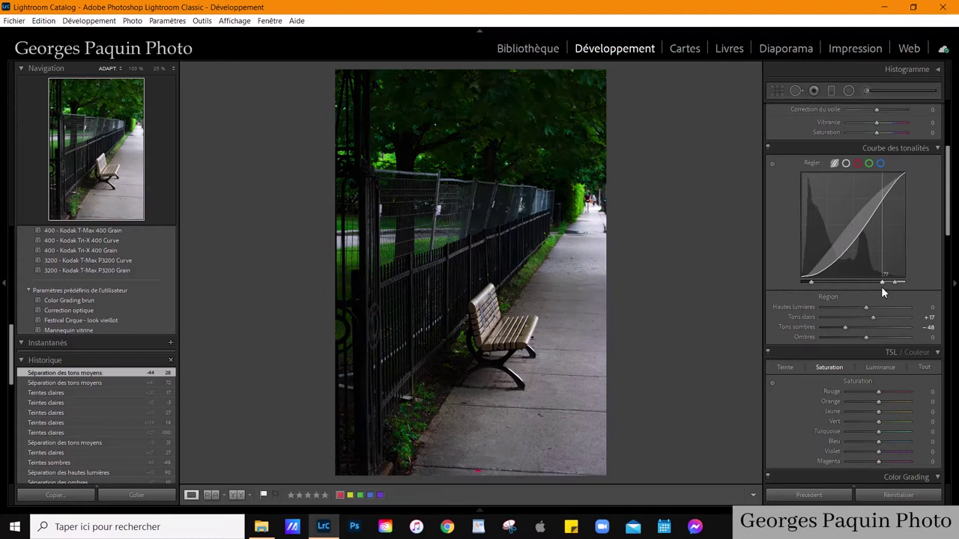
{"action": "left_click_drag", "start_coordinate": [881, 286], "coordinate": [829, 288]}
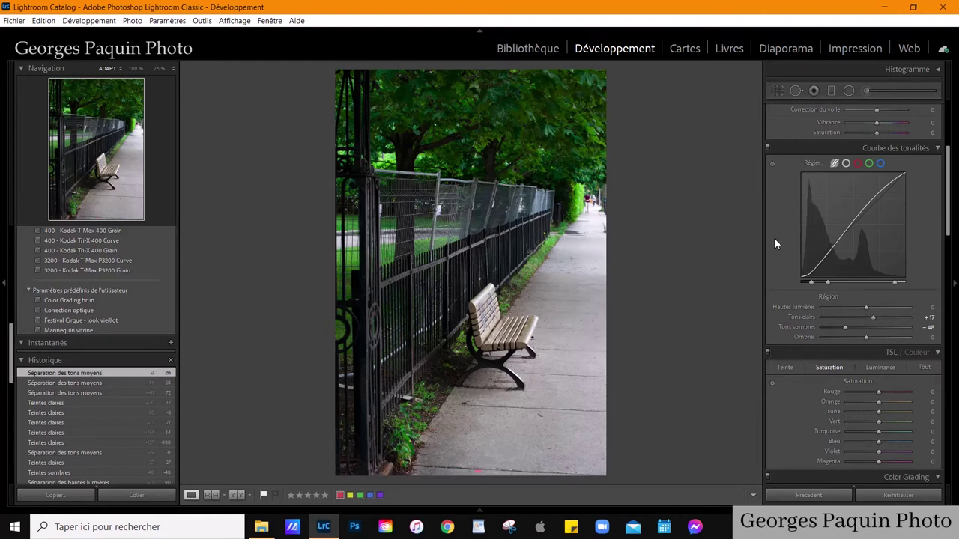
{"action": "mouse_move", "coordinate": [827, 284]}
{"action": "left_mouse_down"}
{"action": "mouse_move", "coordinate": [864, 285]}
{"action": "mouse_move", "coordinate": [849, 283]}
{"action": "left_mouse_up"}
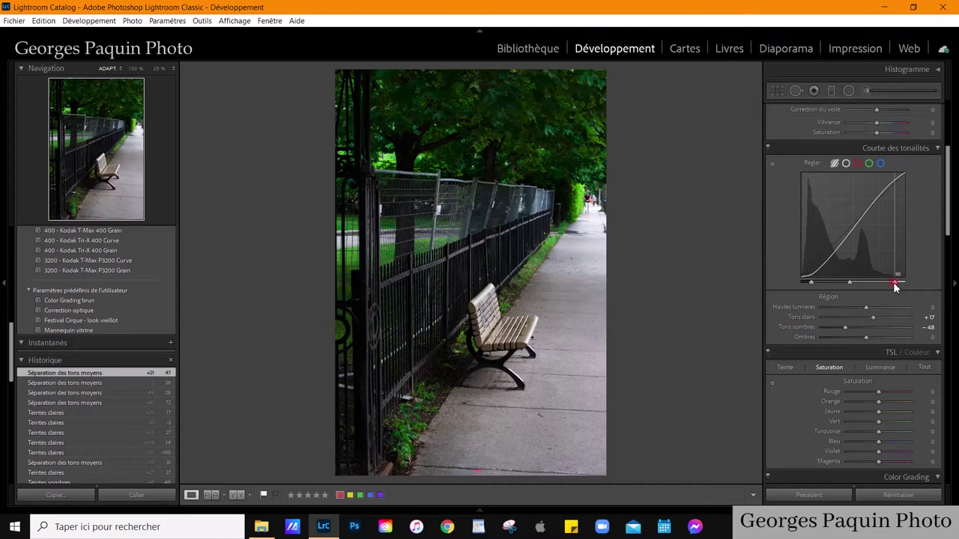
{"action": "left_click_drag", "start_coordinate": [892, 282], "coordinate": [871, 294]}
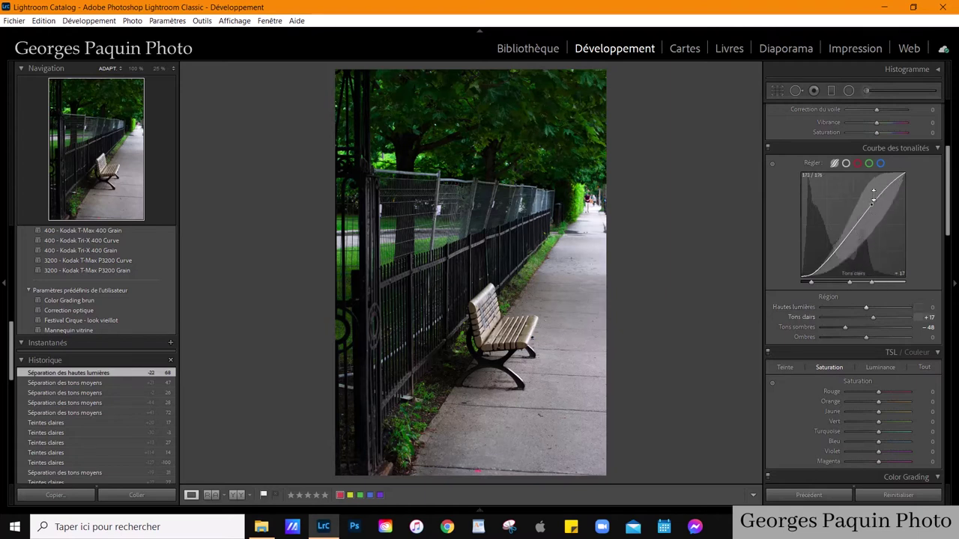
{"action": "left_click_drag", "start_coordinate": [870, 307], "coordinate": [900, 307]}
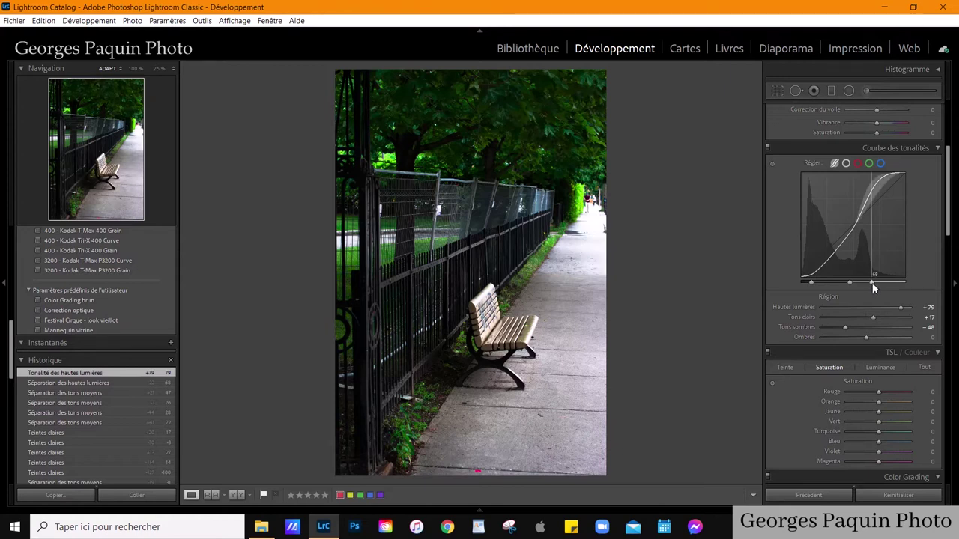
Step: Adjust the highlight division, pull Ombres down to −94, and shift the shadows division to 14
{"action": "left_click_drag", "start_coordinate": [877, 287], "coordinate": [870, 291]}
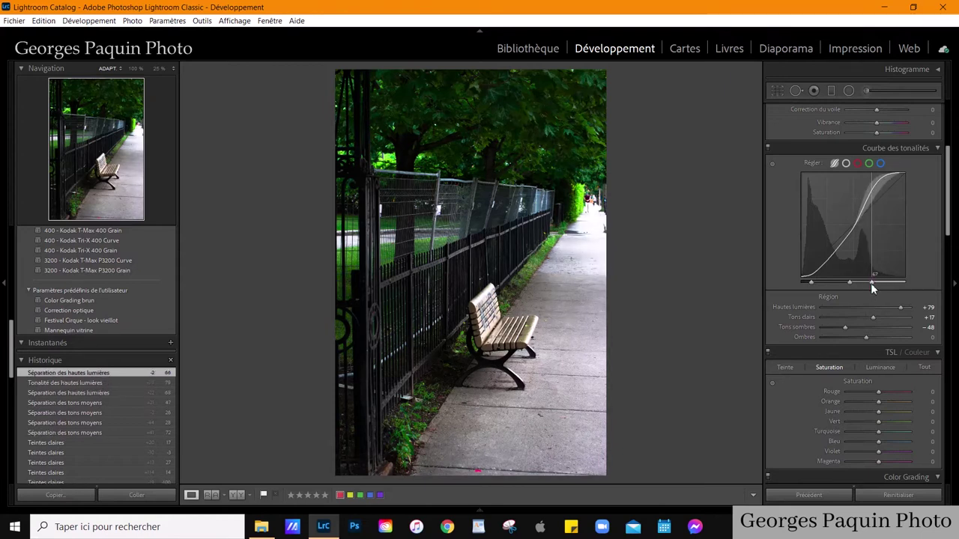
{"action": "mouse_move", "coordinate": [871, 291]}
{"action": "left_mouse_down"}
{"action": "mouse_move", "coordinate": [859, 316]}
{"action": "mouse_move", "coordinate": [907, 309]}
{"action": "left_mouse_up"}
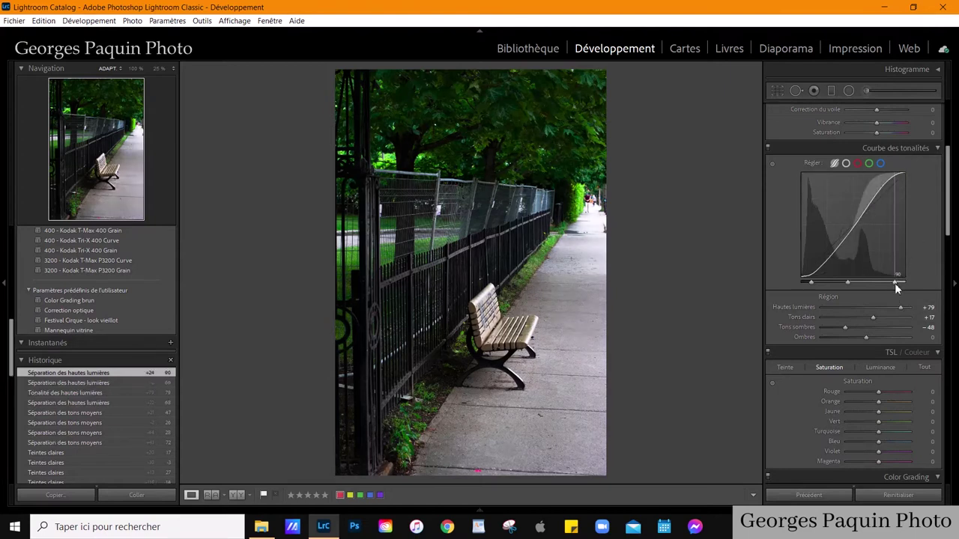
{"action": "mouse_move", "coordinate": [894, 283]}
{"action": "left_mouse_down"}
{"action": "mouse_move", "coordinate": [865, 282]}
{"action": "mouse_move", "coordinate": [848, 318]}
{"action": "left_mouse_up"}
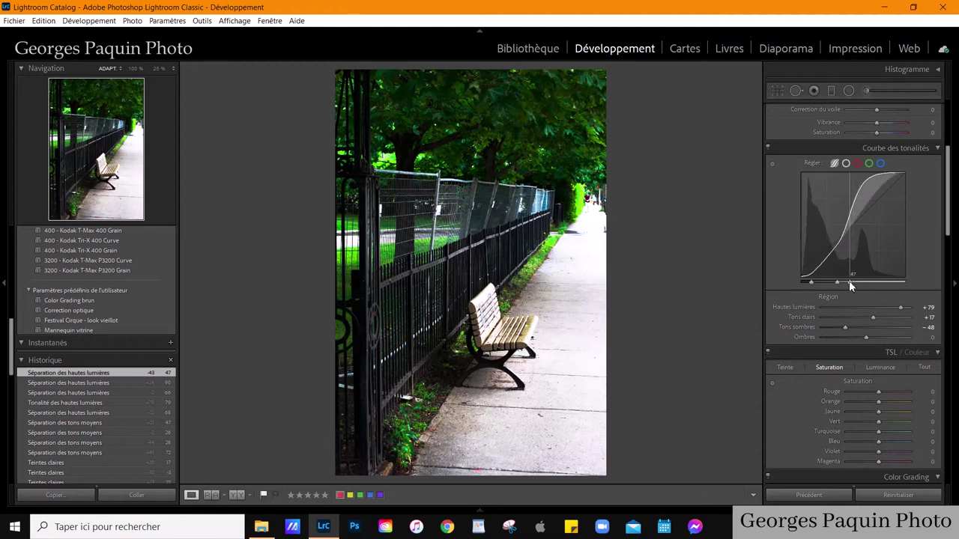
{"action": "mouse_move", "coordinate": [852, 283]}
{"action": "left_mouse_down"}
{"action": "mouse_move", "coordinate": [888, 281]}
{"action": "mouse_move", "coordinate": [845, 280]}
{"action": "left_mouse_up"}
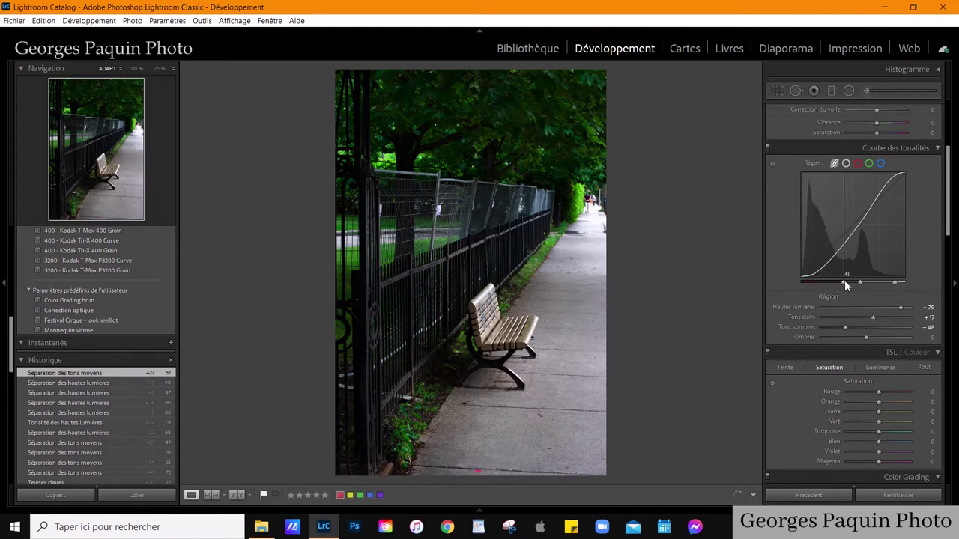
{"action": "left_click_drag", "start_coordinate": [832, 256], "coordinate": [831, 272]}
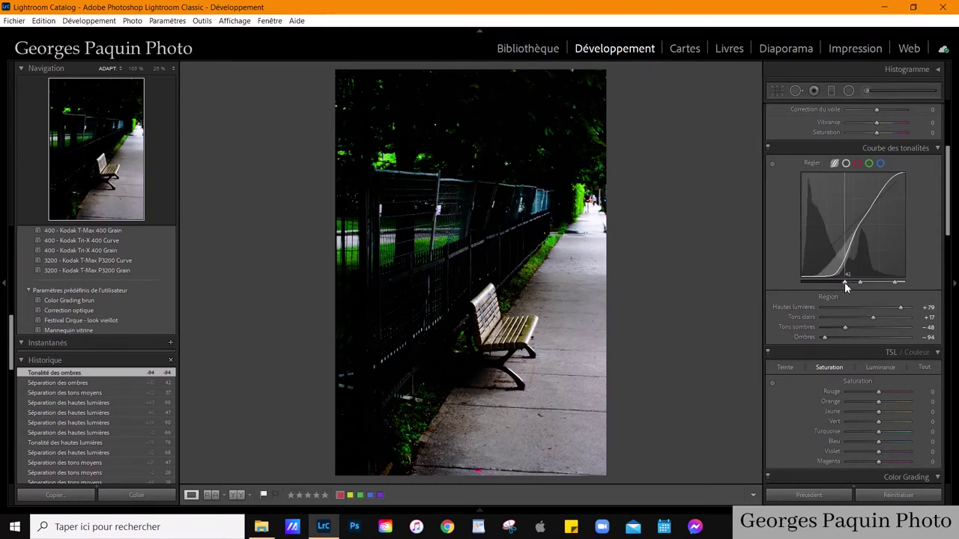
{"action": "mouse_move", "coordinate": [845, 282]}
{"action": "left_mouse_down"}
{"action": "mouse_move", "coordinate": [815, 311]}
{"action": "mouse_move", "coordinate": [836, 308]}
{"action": "mouse_move", "coordinate": [816, 318]}
{"action": "left_mouse_up"}
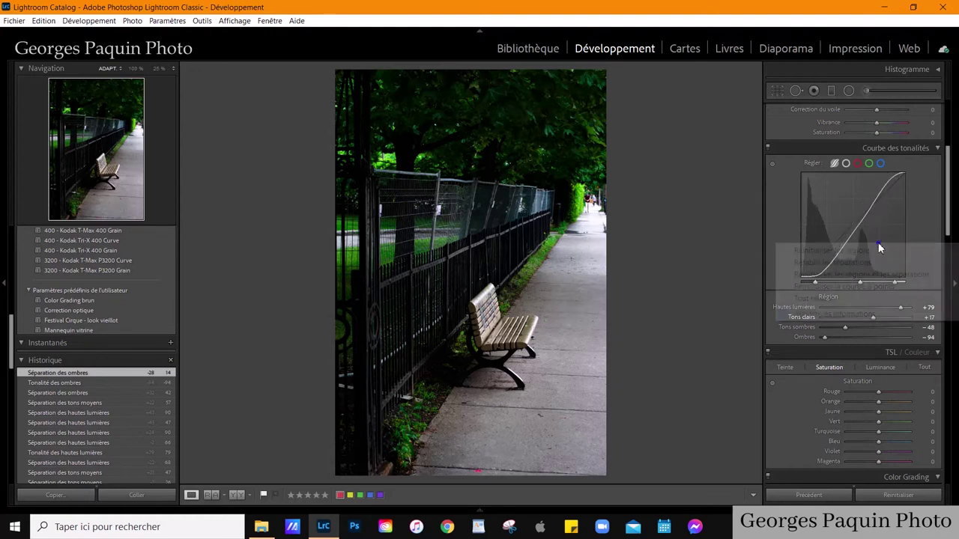
Step: Restore default divisions with Rétablir les séparations, then zero every region with Tout rétablir
{"action": "right_click", "coordinate": [878, 245]}
{"action": "left_click", "coordinate": [860, 260]}
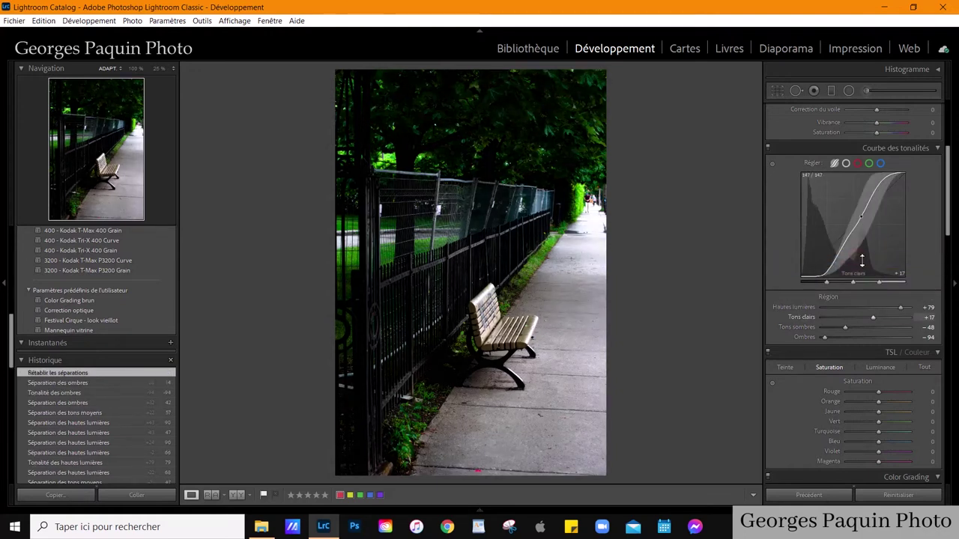
{"action": "right_click", "coordinate": [860, 260]}
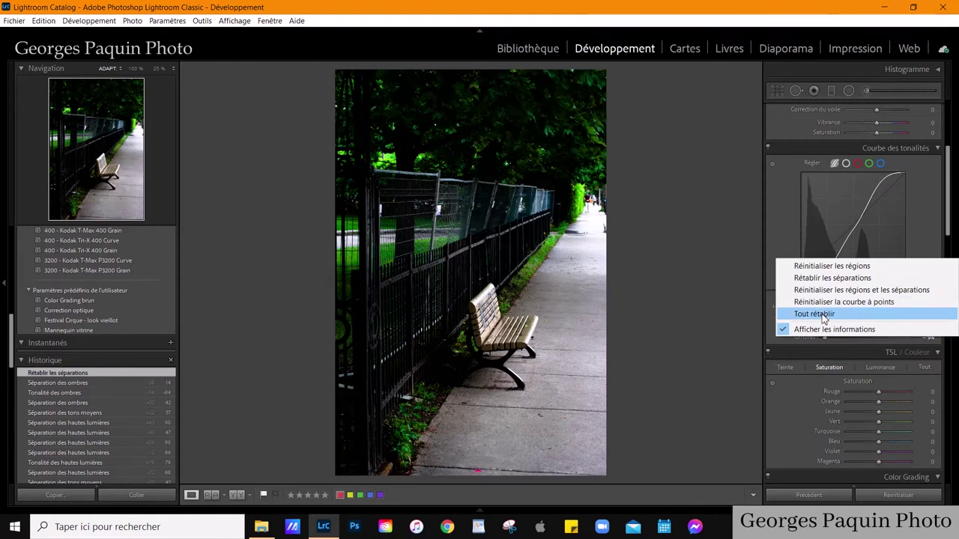
{"action": "left_click", "coordinate": [821, 313]}
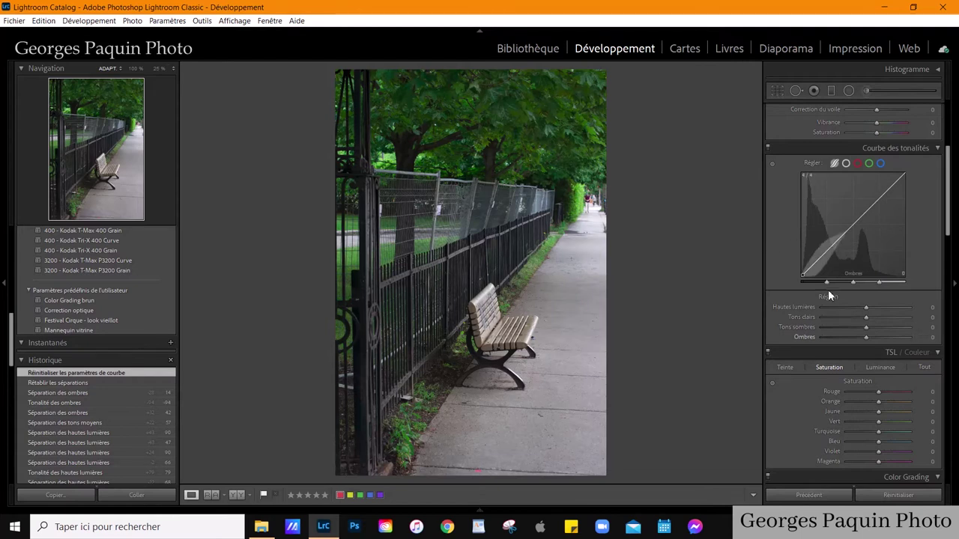
{"action": "mouse_move", "coordinate": [828, 282]}
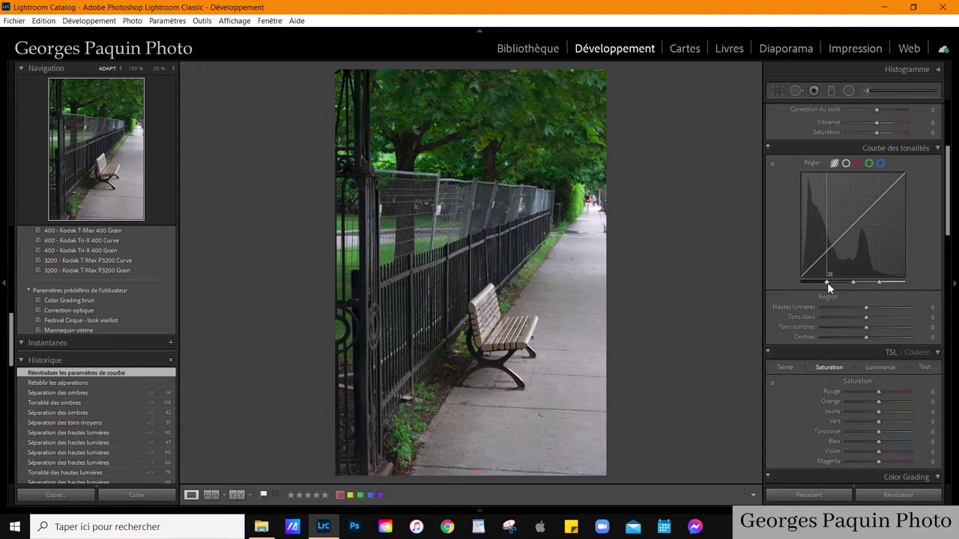
Step: Widen the shadow and highlight divisions, then set Tons sombres to −37 and Tons clairs to +12
{"action": "left_click_drag", "start_coordinate": [827, 282], "coordinate": [811, 282]}
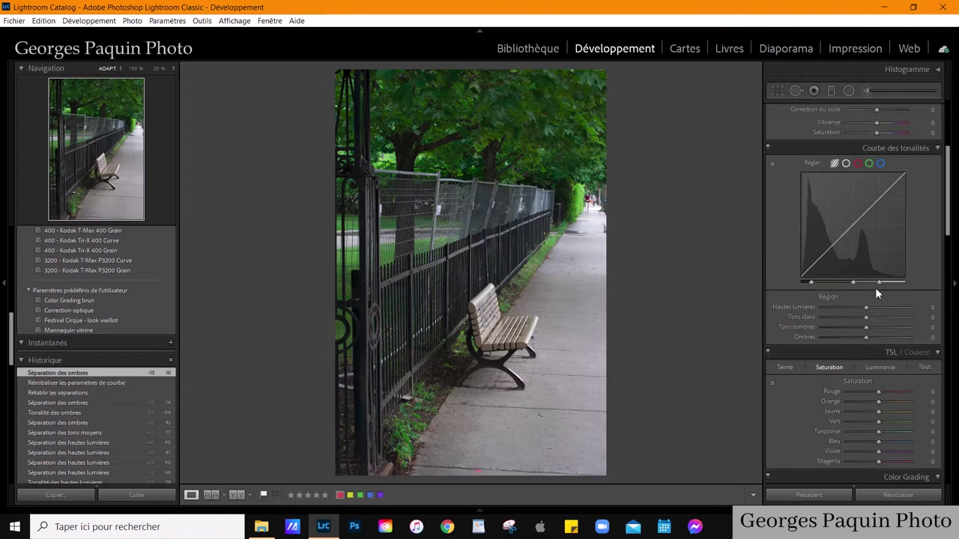
{"action": "left_click_drag", "start_coordinate": [879, 282], "coordinate": [920, 283]}
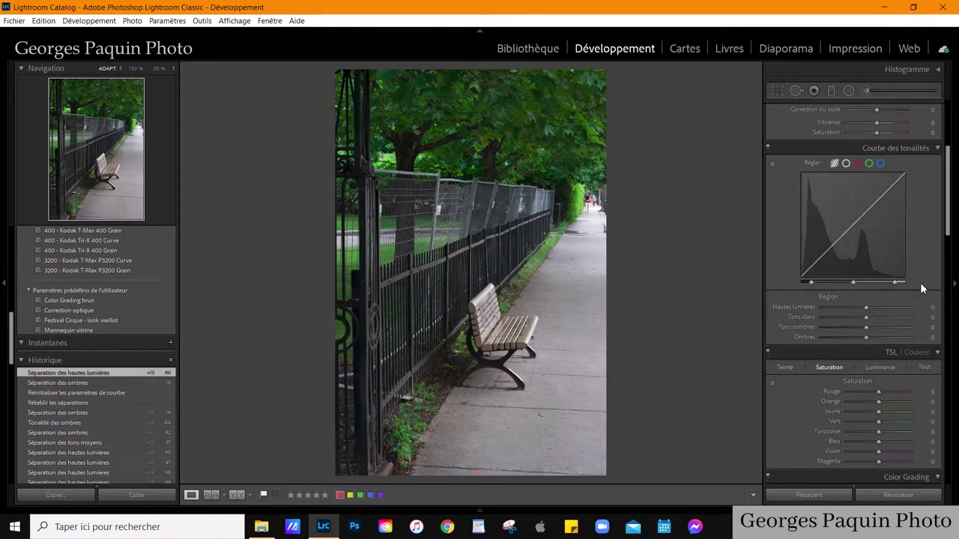
{"action": "left_click_drag", "start_coordinate": [828, 250], "coordinate": [828, 260]}
{"action": "left_click_drag", "start_coordinate": [874, 209], "coordinate": [874, 199]}
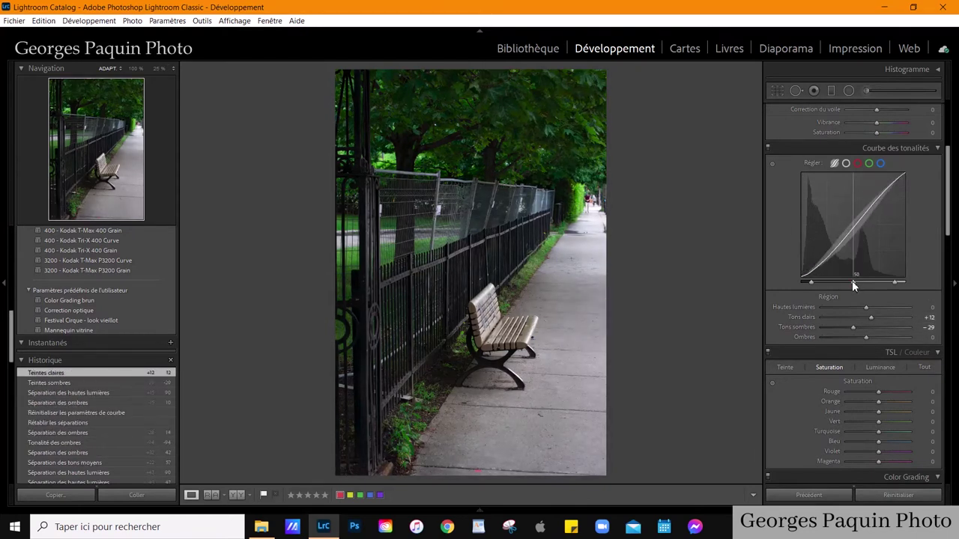
{"action": "left_click_drag", "start_coordinate": [852, 280], "coordinate": [860, 280]}
{"action": "left_click_drag", "start_coordinate": [854, 232], "coordinate": [854, 240]}
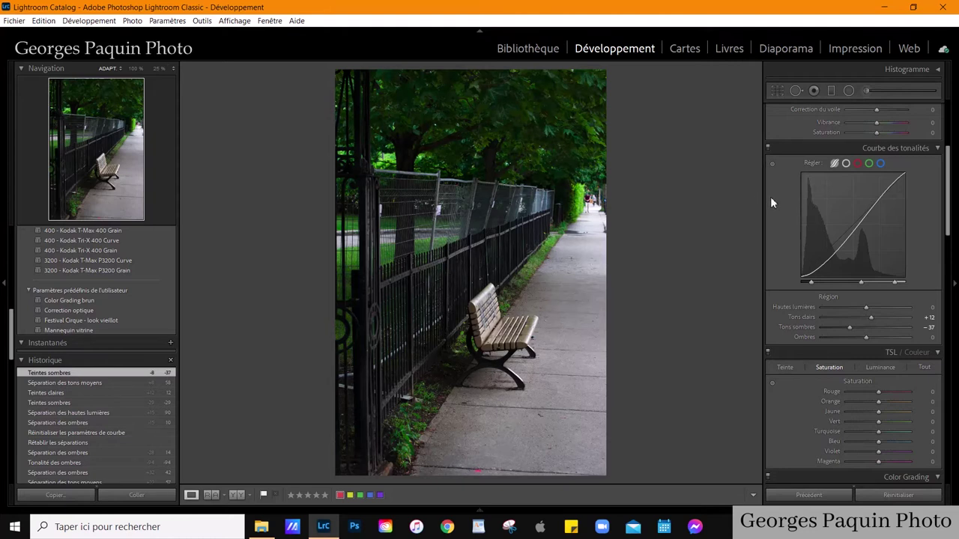
Step: Switch the portrait's Tone Curve from the parametric view to point-curve editing
{"action": "left_click", "coordinate": [846, 164]}
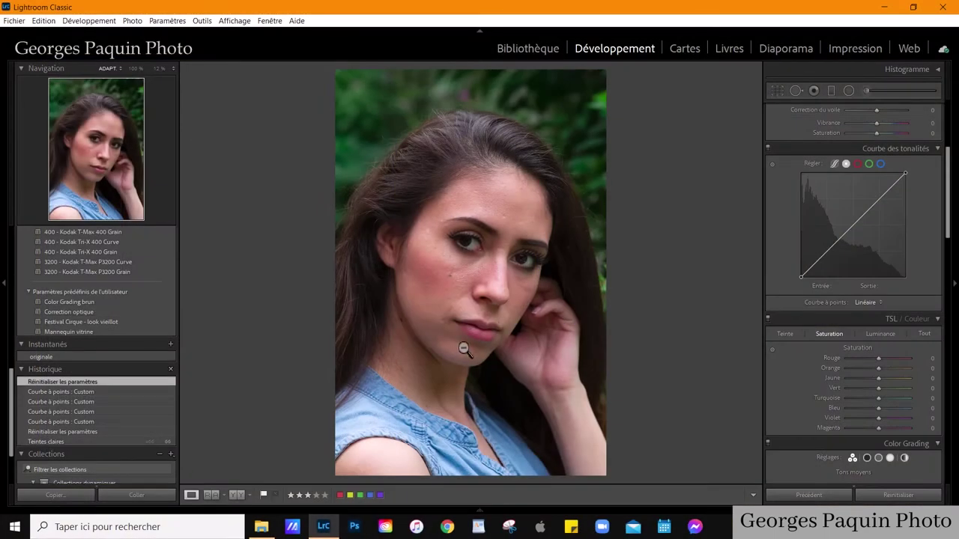
Step: Zoom in and pan around the woman's eyes, nose and forehead, then return to Fit view
{"action": "left_click", "coordinate": [464, 349]}
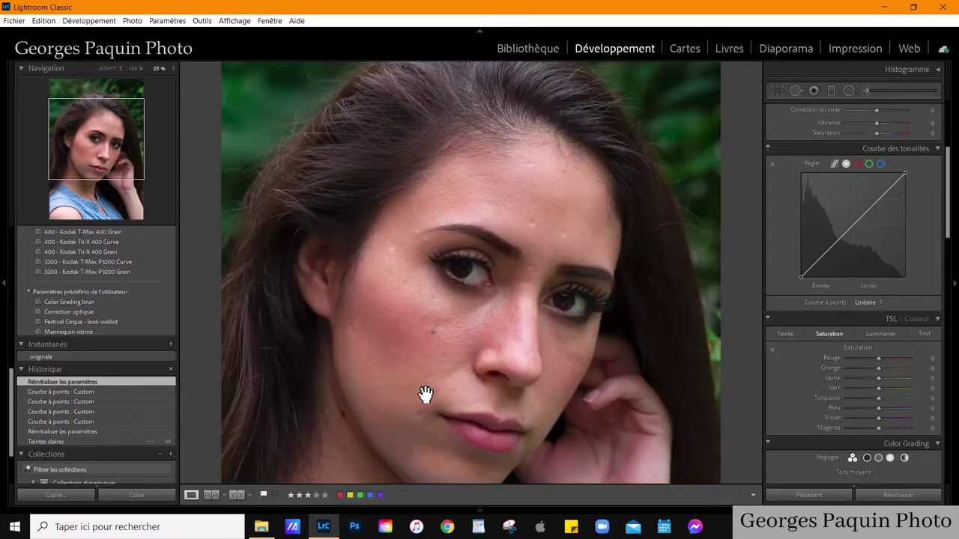
{"action": "left_click_drag", "start_coordinate": [424, 391], "coordinate": [420, 283]}
{"action": "left_click_drag", "start_coordinate": [529, 242], "coordinate": [505, 347]}
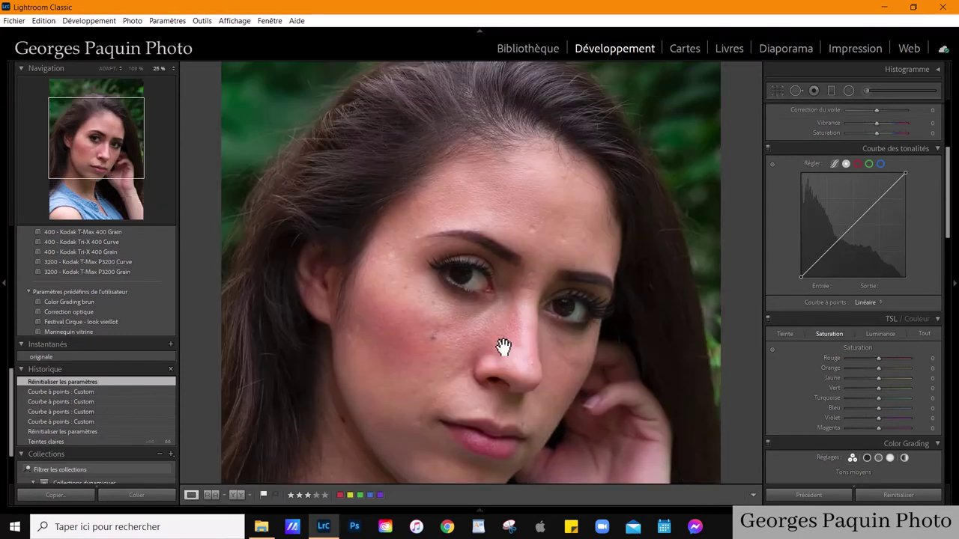
{"action": "left_click_drag", "start_coordinate": [465, 387], "coordinate": [456, 304]}
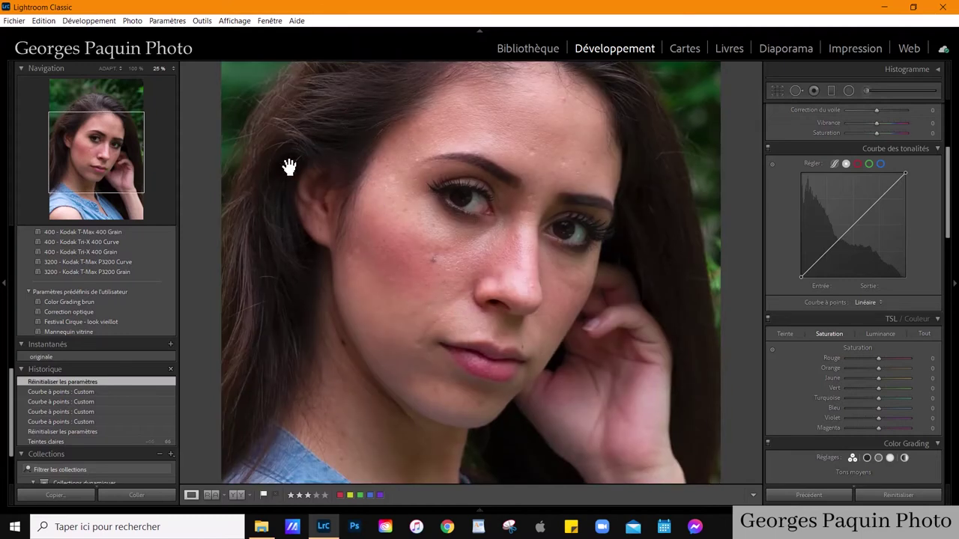
{"action": "left_click", "coordinate": [540, 277]}
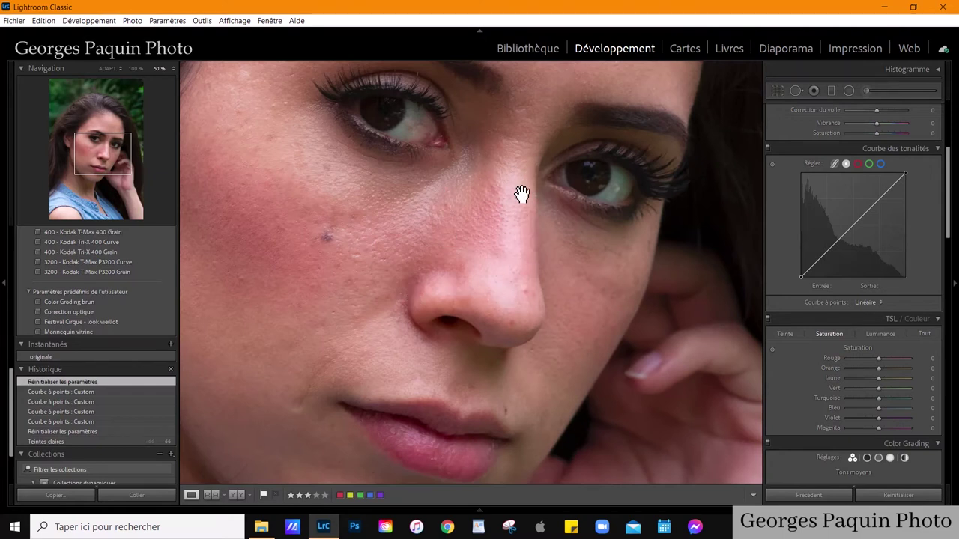
{"action": "left_click_drag", "start_coordinate": [514, 169], "coordinate": [506, 315]}
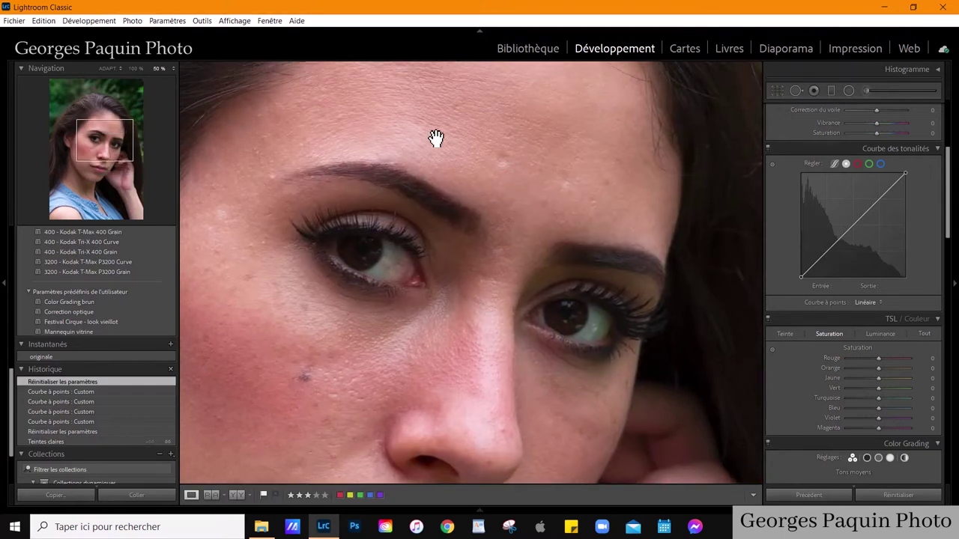
{"action": "left_click_drag", "start_coordinate": [423, 351], "coordinate": [461, 261]}
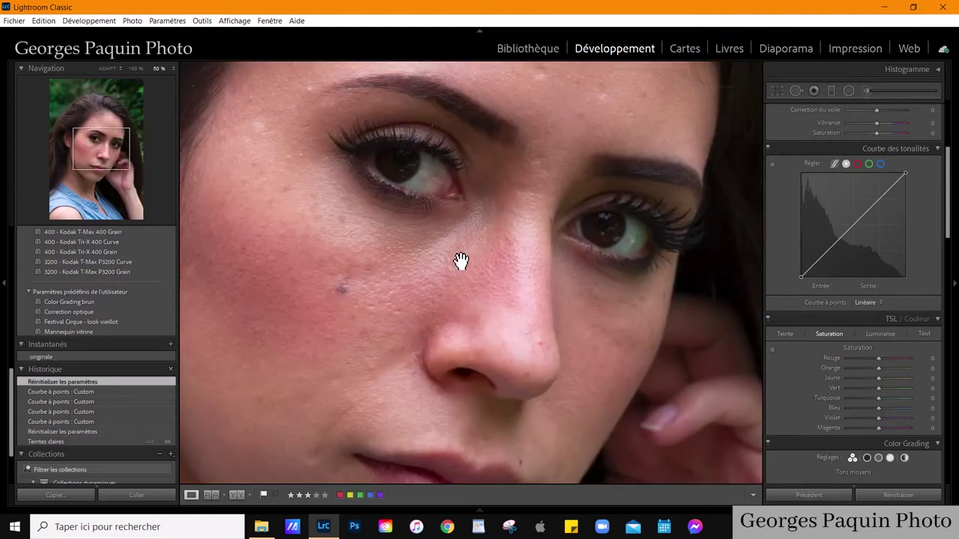
{"action": "left_click", "coordinate": [461, 260]}
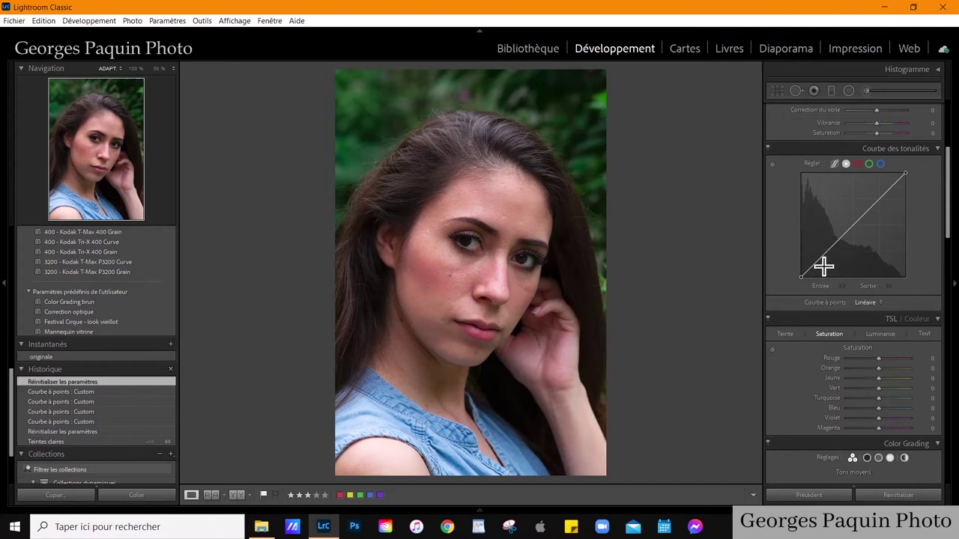
Step: Lift the portrait's shadows with a two-point RGB curve and switch to the parametric curve
{"action": "left_click_drag", "start_coordinate": [816, 264], "coordinate": [815, 257]}
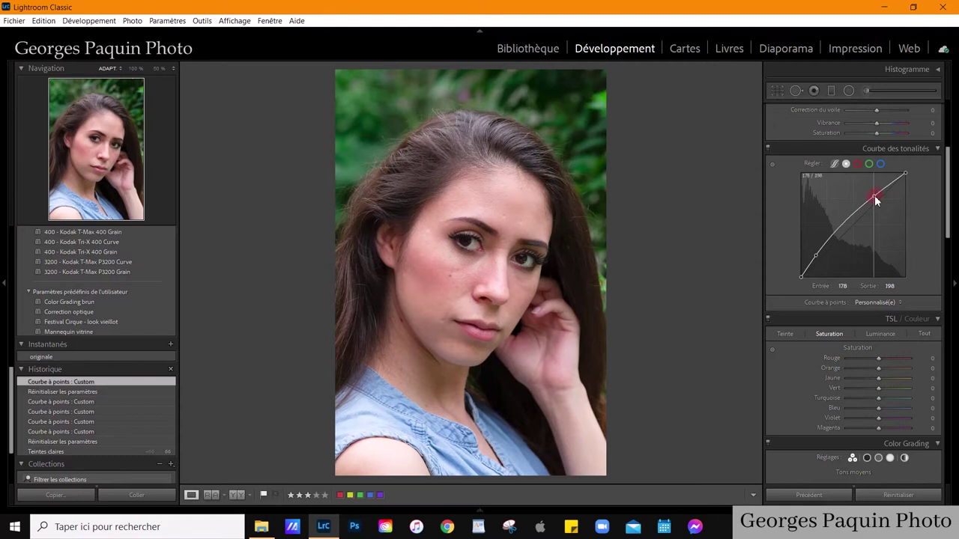
{"action": "left_click_drag", "start_coordinate": [875, 198], "coordinate": [879, 203]}
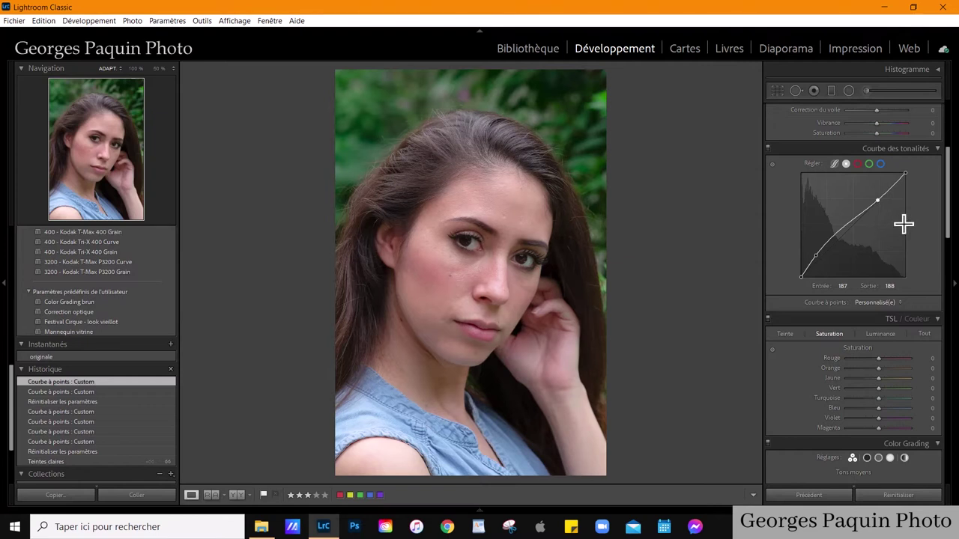
{"action": "left_click", "coordinate": [834, 163]}
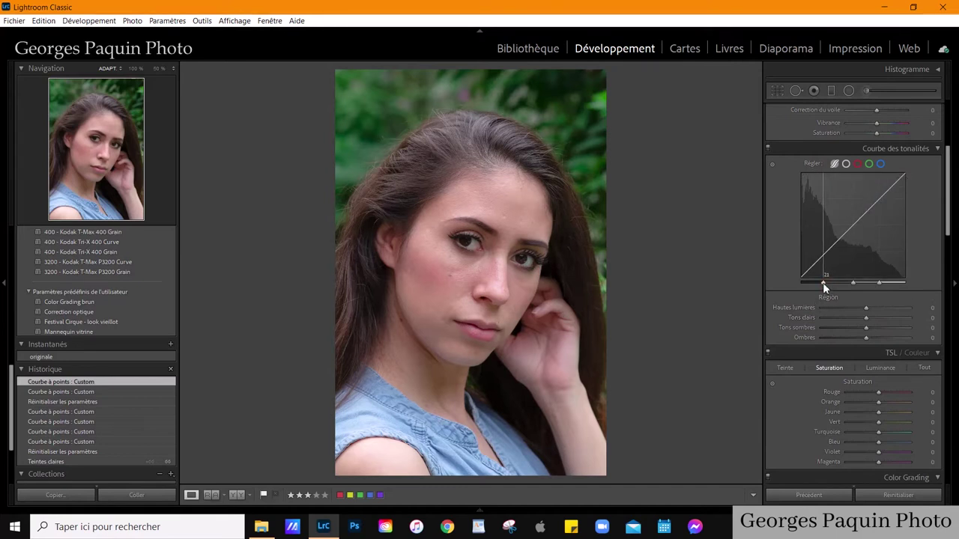
Step: Set parametric splits to 10, 38 and 90, Tons sombres −10 and Tons clairs +12
{"action": "left_click_drag", "start_coordinate": [827, 285], "coordinate": [751, 277]}
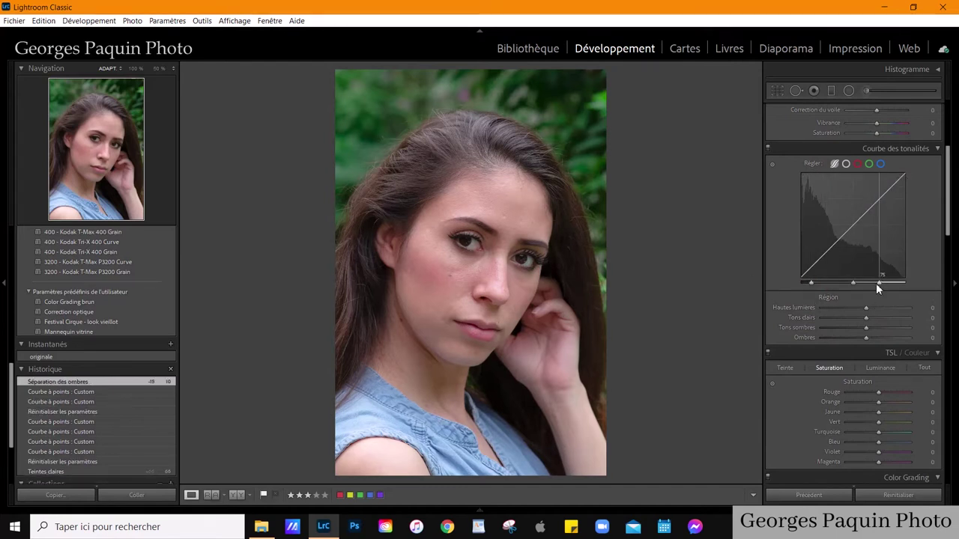
{"action": "left_click_drag", "start_coordinate": [881, 285], "coordinate": [926, 283]}
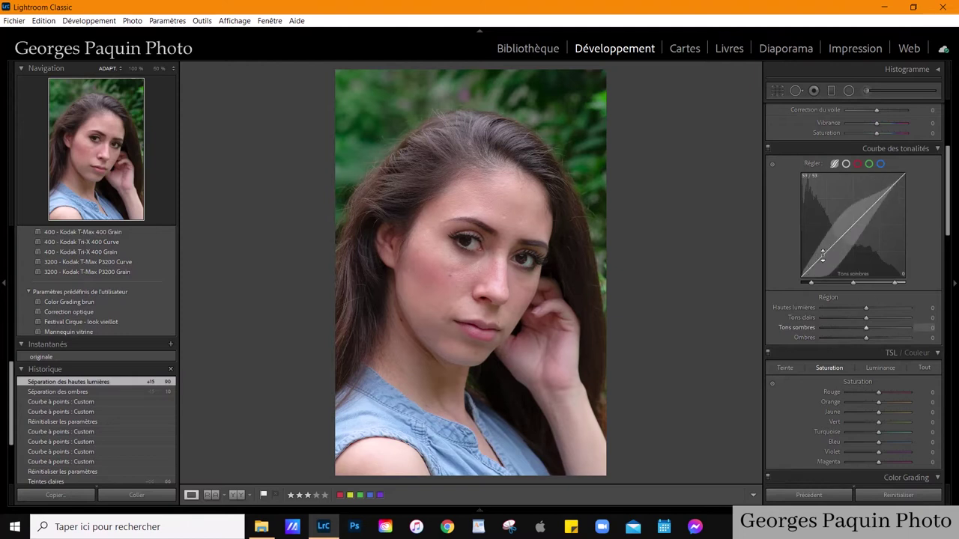
{"action": "left_click_drag", "start_coordinate": [823, 255], "coordinate": [821, 258]}
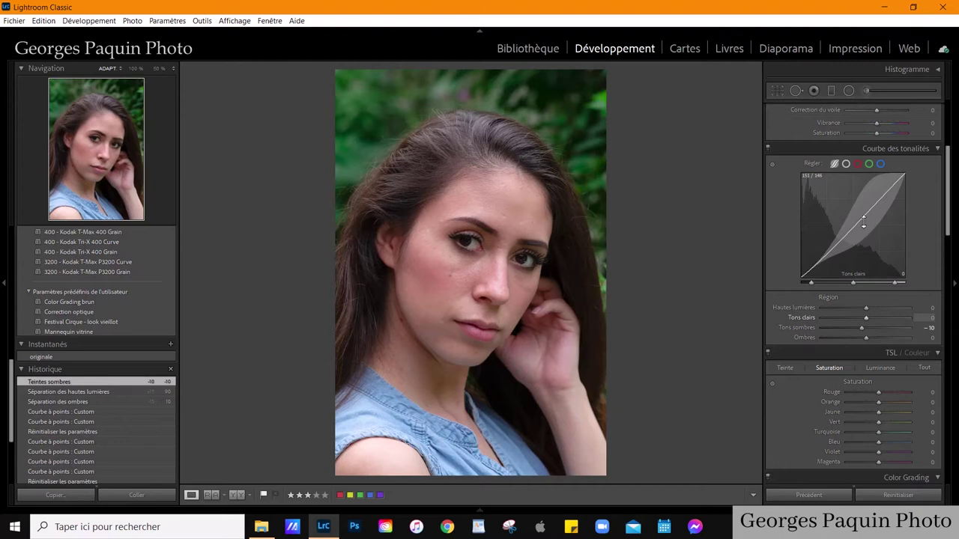
{"action": "left_click_drag", "start_coordinate": [861, 221], "coordinate": [861, 213]}
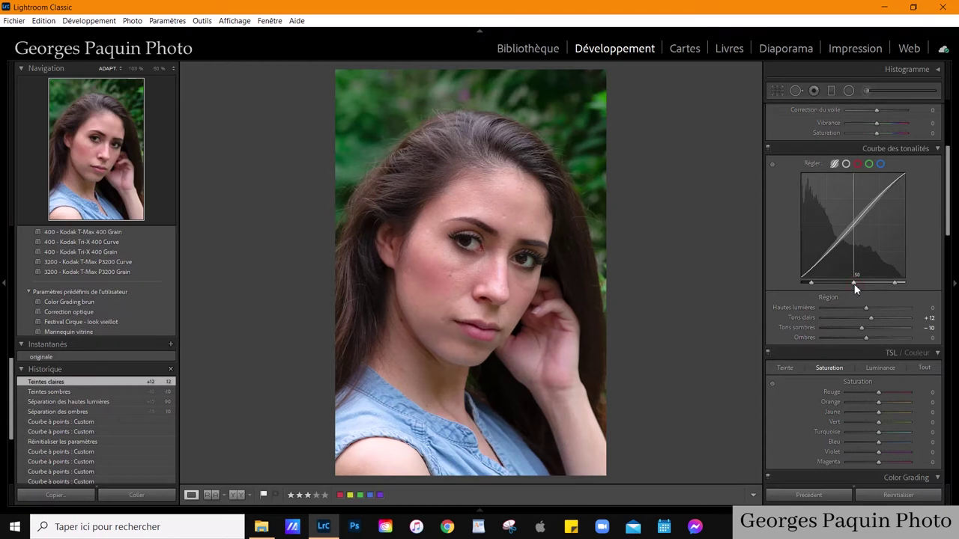
{"action": "left_click_drag", "start_coordinate": [854, 285], "coordinate": [842, 295]}
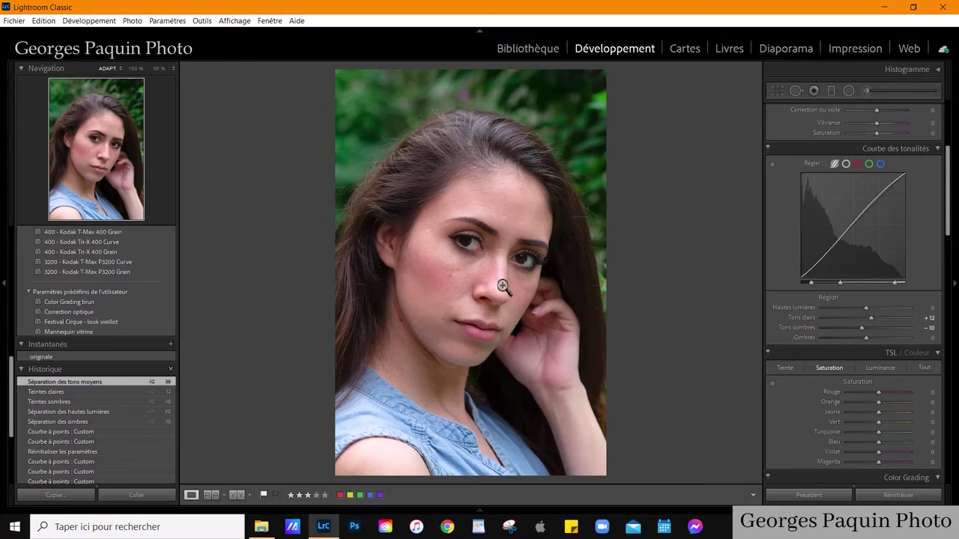
{"action": "left_click", "coordinate": [75, 358]}
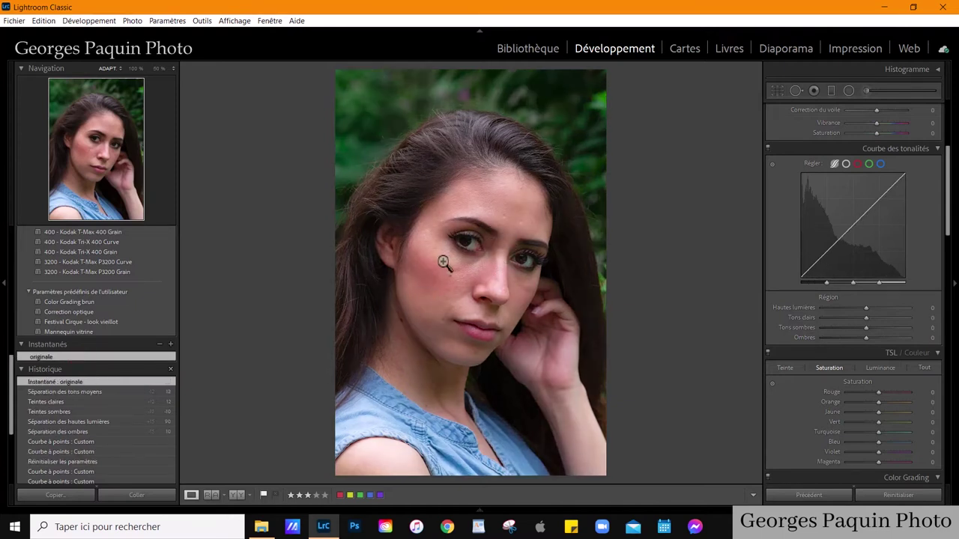
{"action": "left_click", "coordinate": [457, 298]}
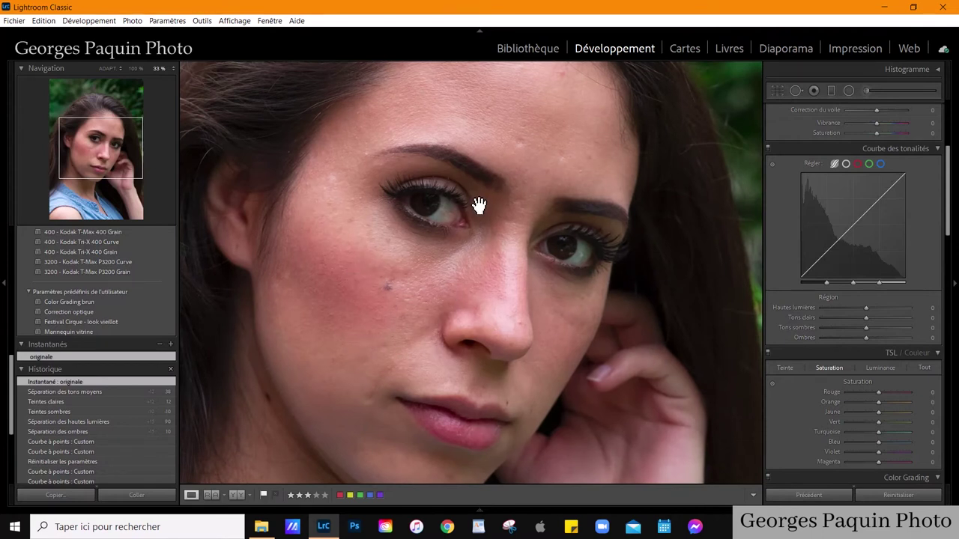
{"action": "left_click", "coordinate": [465, 278]}
{"action": "key", "text": "ctrl+z"}
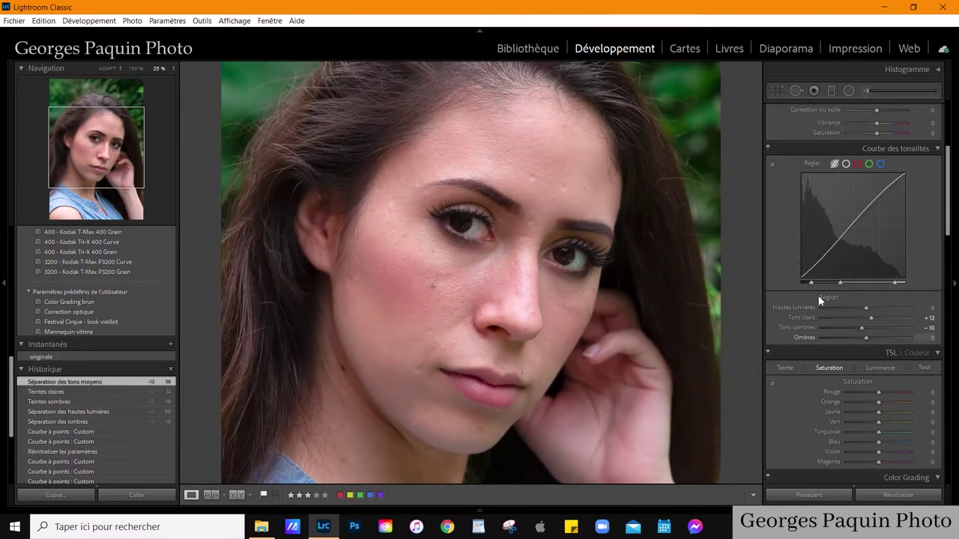
{"action": "left_click", "coordinate": [436, 339]}
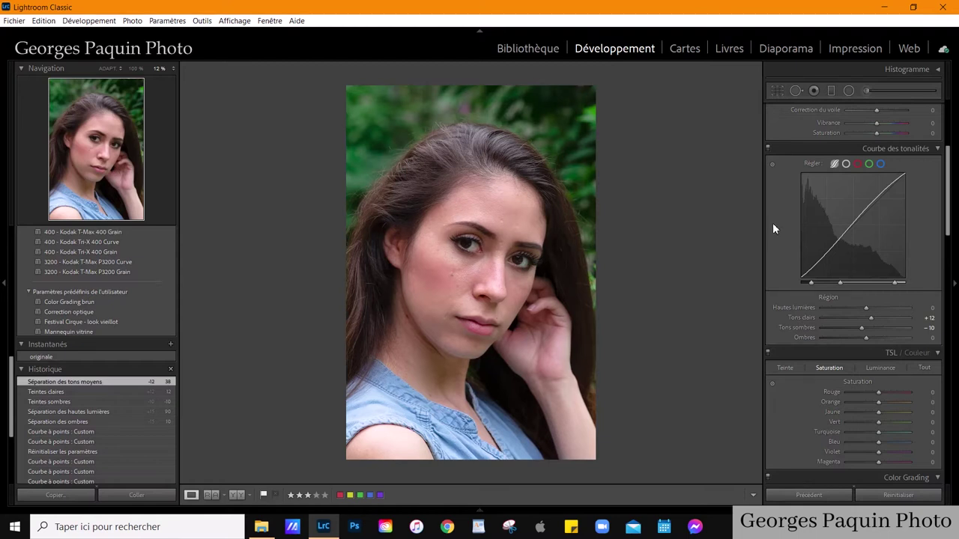
Step: Toggle the portrait's tone curve between the point and parametric views
{"action": "left_click", "coordinate": [845, 165]}
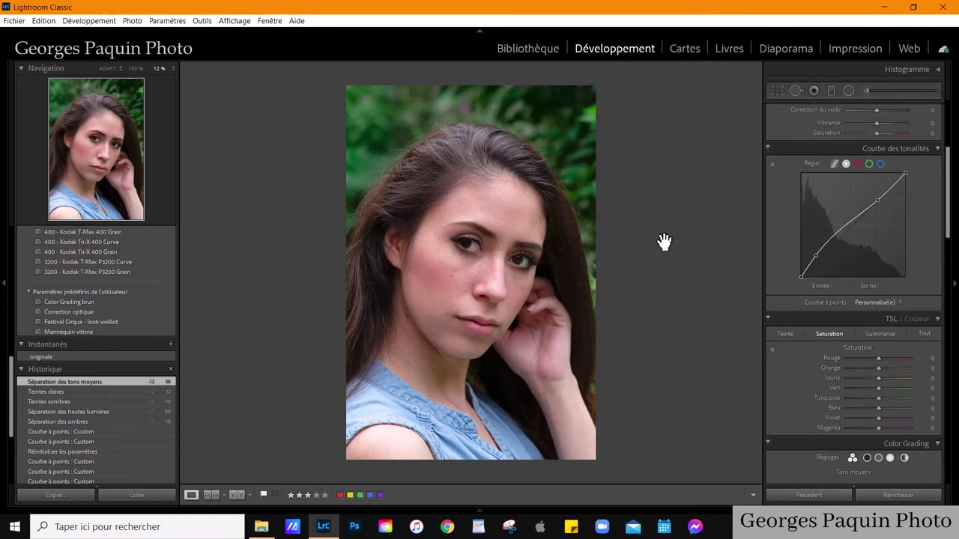
{"action": "left_click", "coordinate": [833, 163]}
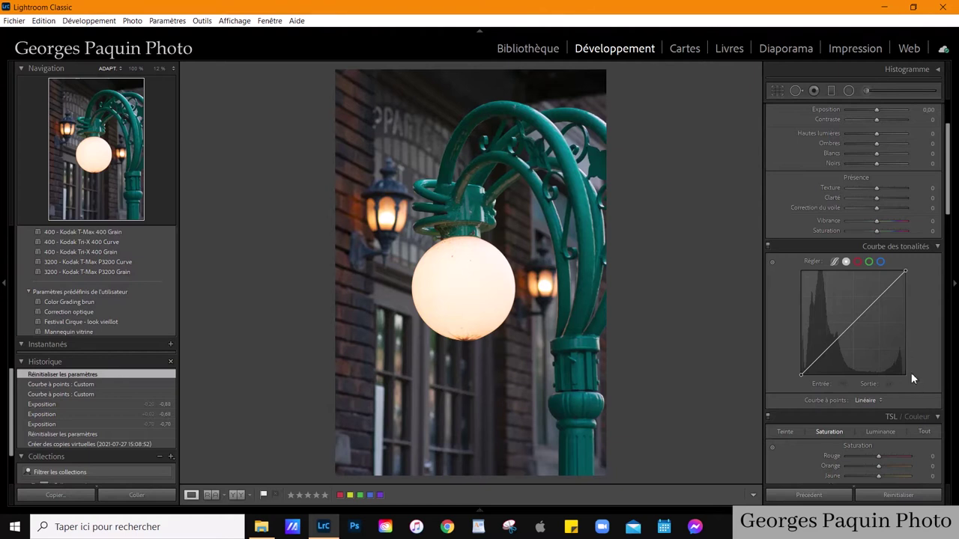
Step: Darken the lamp photo with a lowered 140 midtone point and a 59/31 shadow point
{"action": "left_click", "coordinate": [859, 320]}
{"action": "left_click_drag", "start_coordinate": [858, 319], "coordinate": [859, 327]}
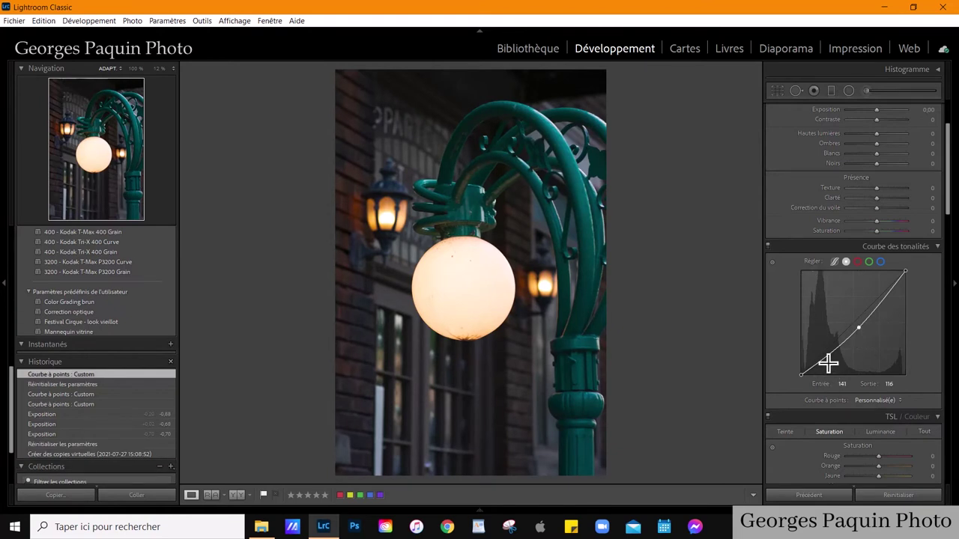
{"action": "left_click_drag", "start_coordinate": [828, 365], "coordinate": [825, 363]}
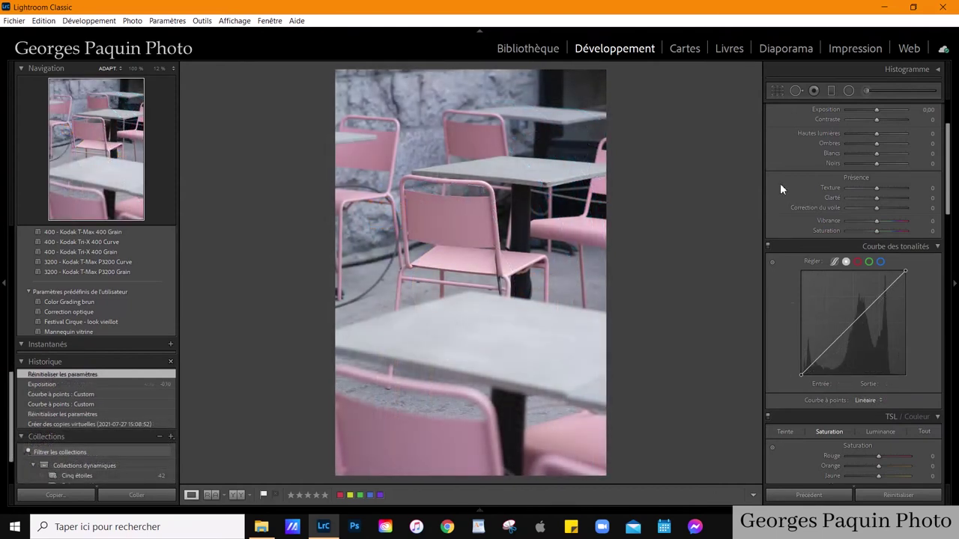
{"action": "scroll", "coordinate": [780, 183], "scroll_direction": "up", "scroll_amount": 3}
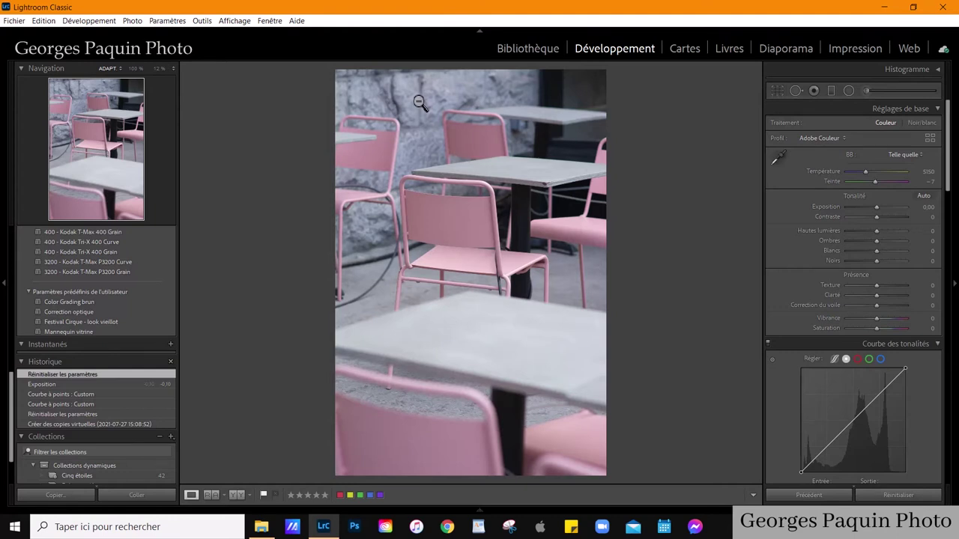
{"action": "scroll", "coordinate": [779, 253], "scroll_direction": "down", "scroll_amount": 3}
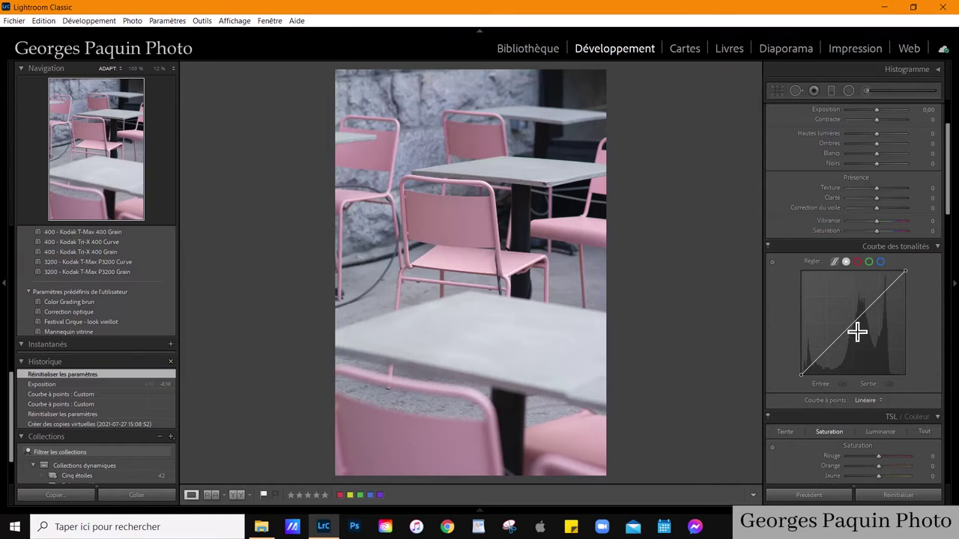
Step: Lift the chairs photo's RGB curve with points at 120/135, an upper point and 113/129
{"action": "left_click_drag", "start_coordinate": [857, 331], "coordinate": [851, 321]}
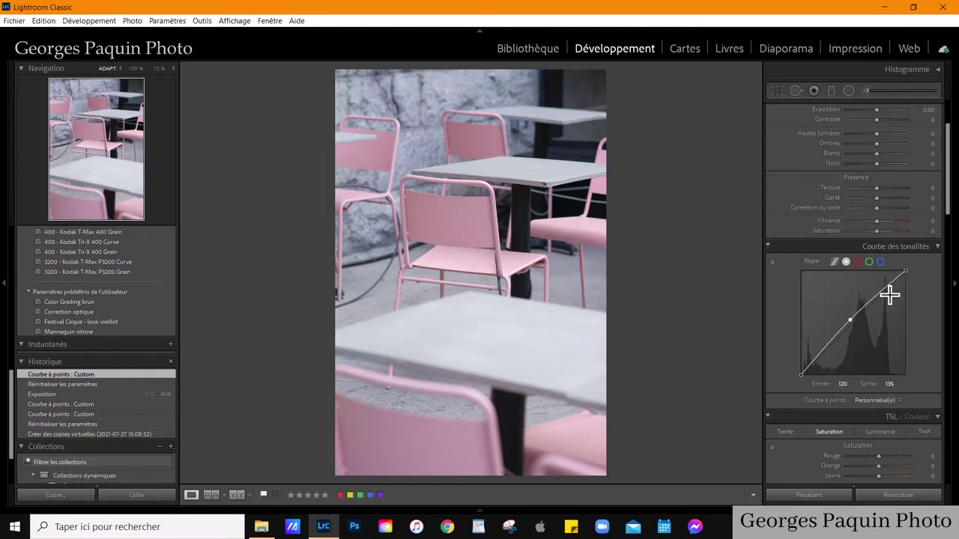
{"action": "left_click_drag", "start_coordinate": [889, 295], "coordinate": [882, 283]}
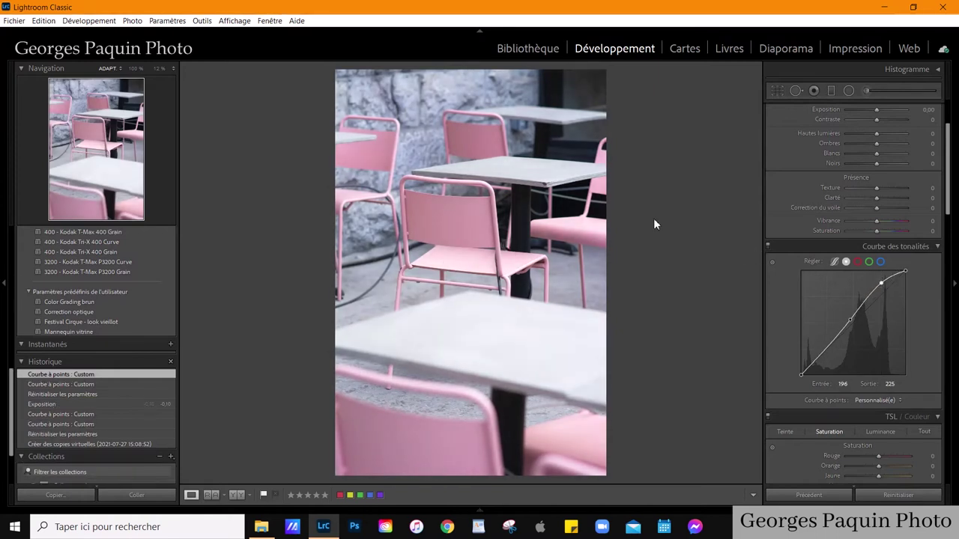
{"action": "left_click", "coordinate": [848, 322]}
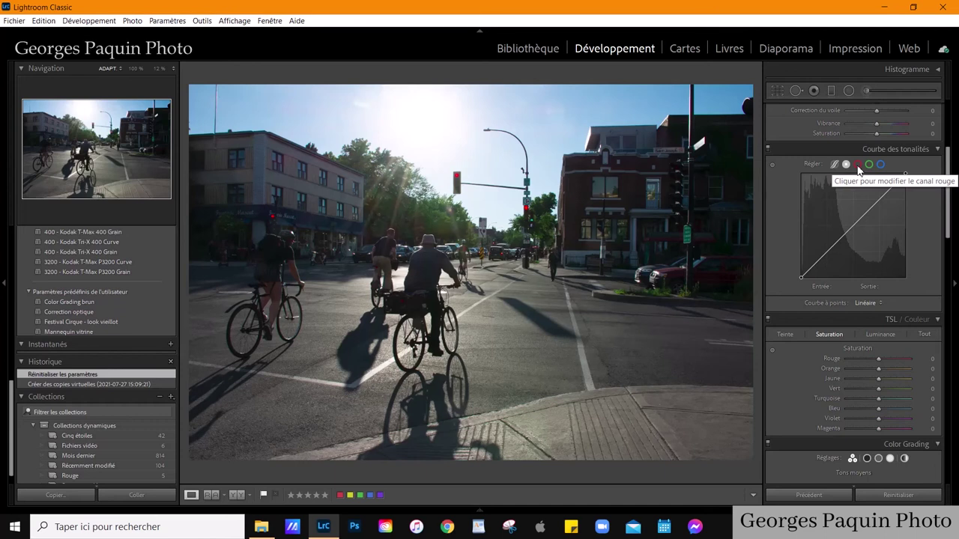
Step: Raise a red-channel midtone point for a pink tint, then ease it back down
{"action": "left_click", "coordinate": [858, 165]}
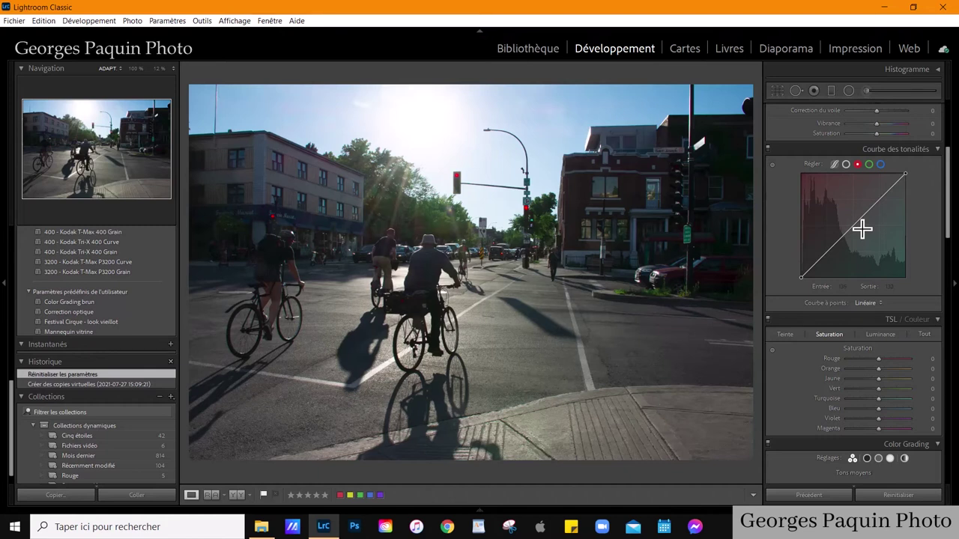
{"action": "left_click", "coordinate": [858, 225]}
{"action": "left_click_drag", "start_coordinate": [858, 223], "coordinate": [856, 215]}
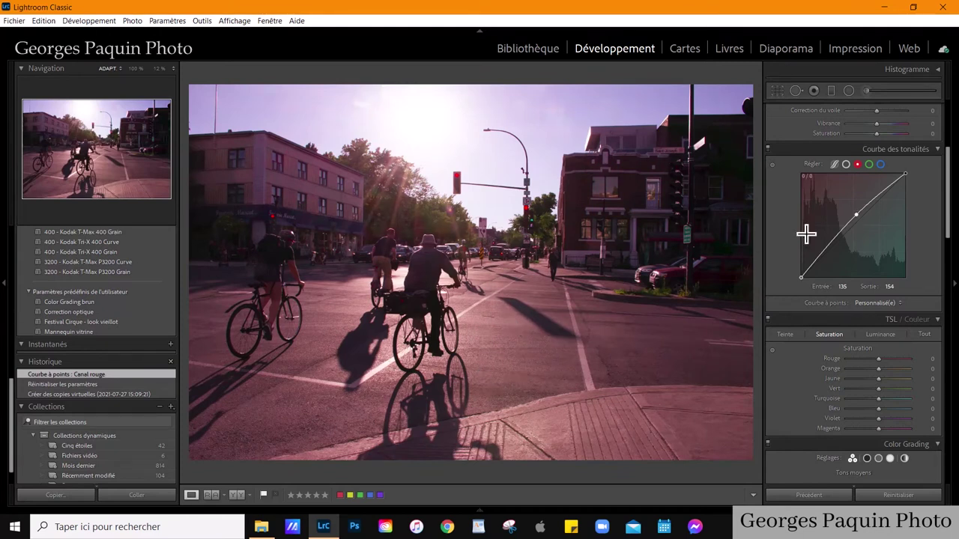
{"action": "mouse_move", "coordinate": [857, 216]}
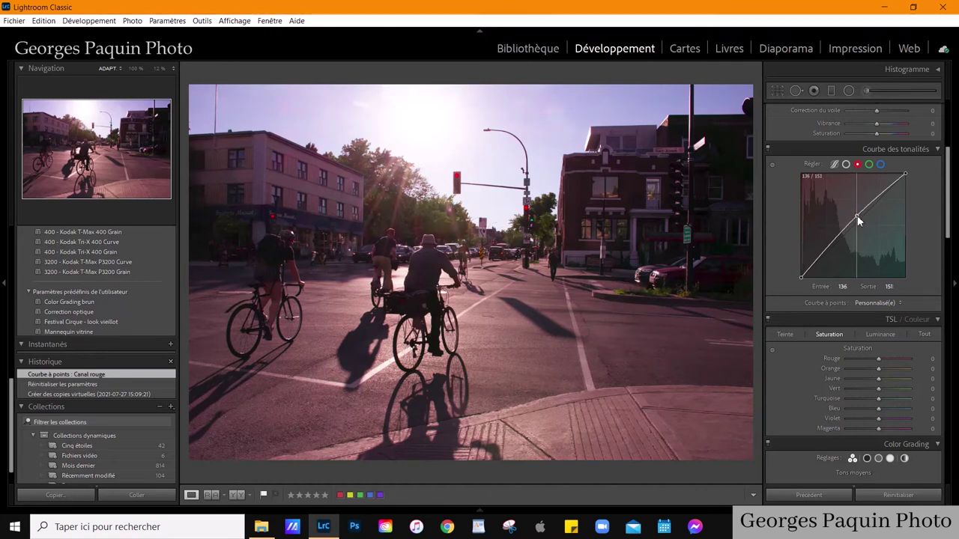
{"action": "left_click_drag", "start_coordinate": [857, 214], "coordinate": [860, 228]}
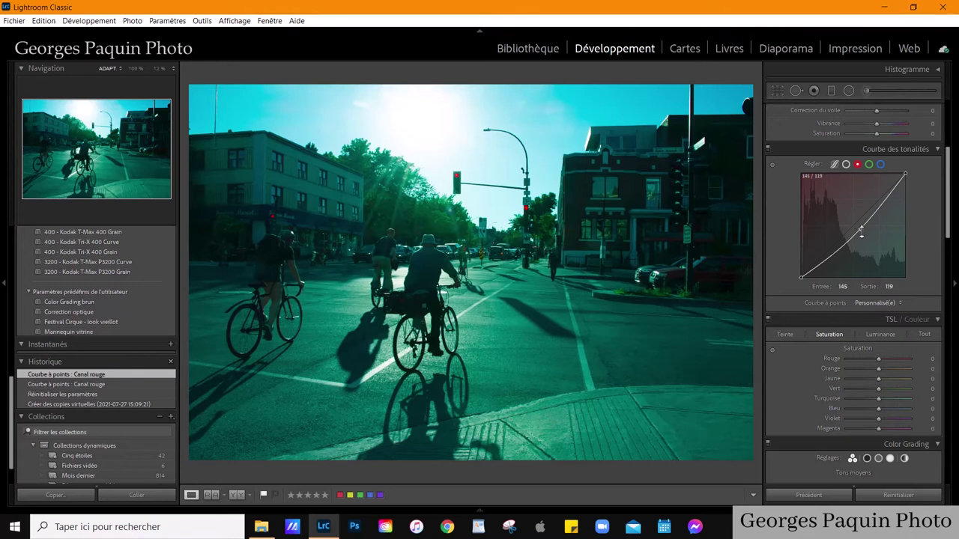
Step: Reset the red channel curve with Réinitialiser le canal and select the blue channel
{"action": "right_click", "coordinate": [884, 266]}
{"action": "left_click", "coordinate": [885, 269]}
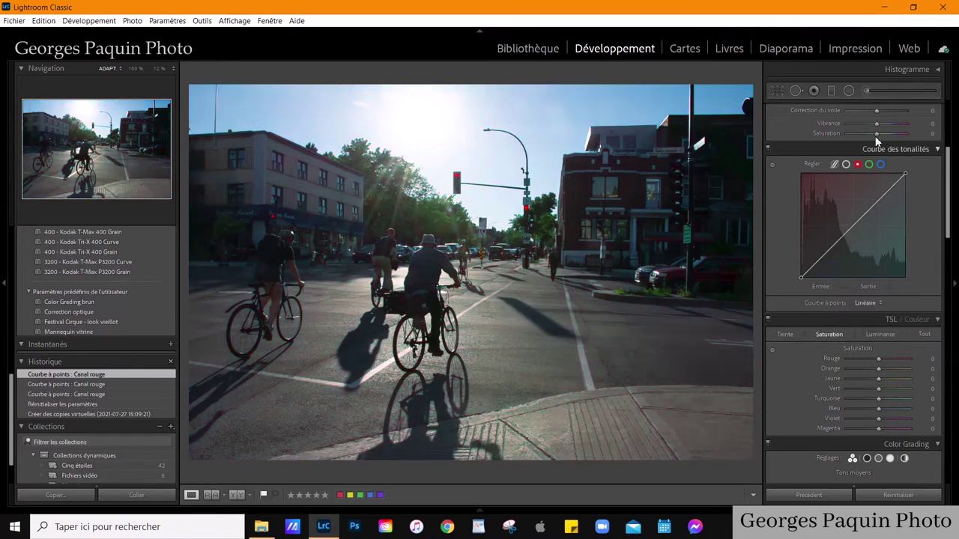
{"action": "left_click", "coordinate": [881, 166]}
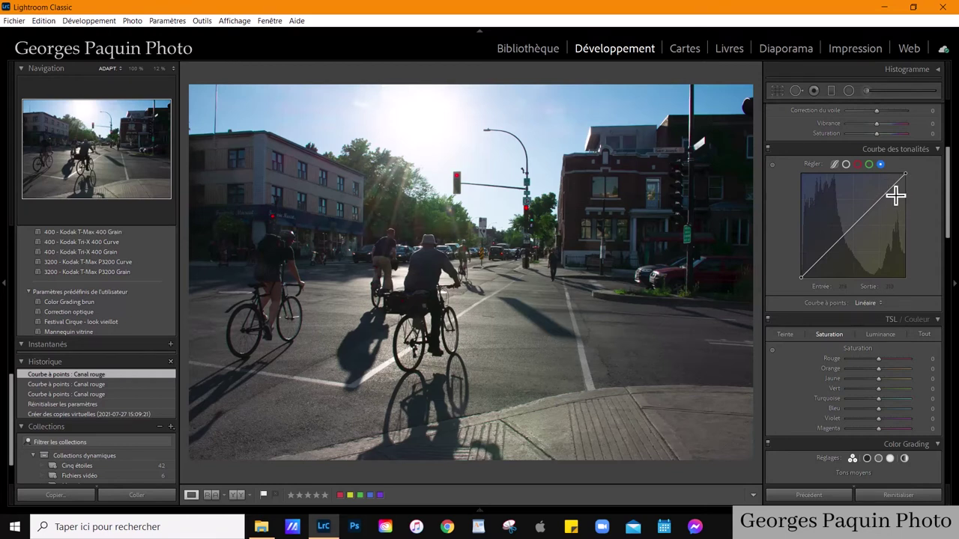
Step: Add a blue-channel highlight point, nudging it up and then back down
{"action": "left_click_drag", "start_coordinate": [891, 194], "coordinate": [890, 187]}
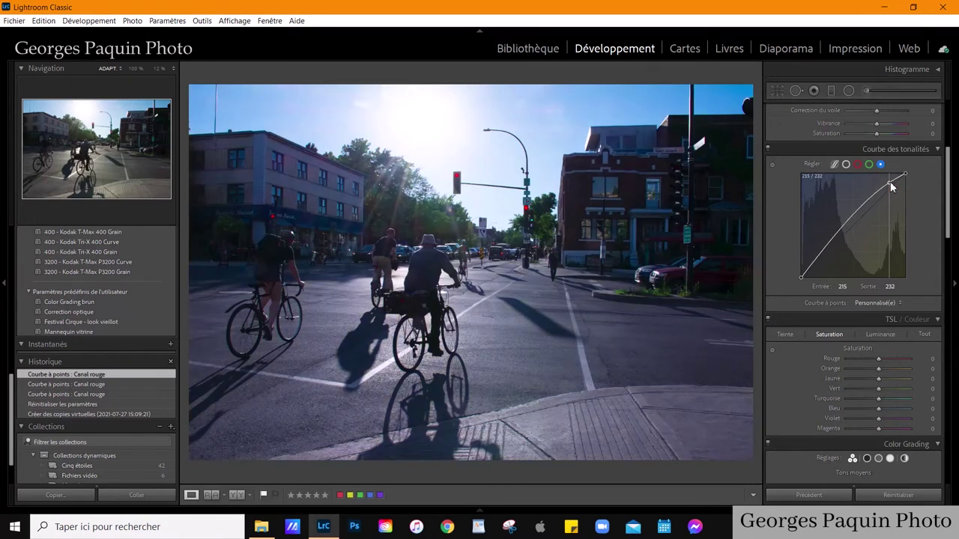
{"action": "left_click_drag", "start_coordinate": [890, 187], "coordinate": [889, 185]}
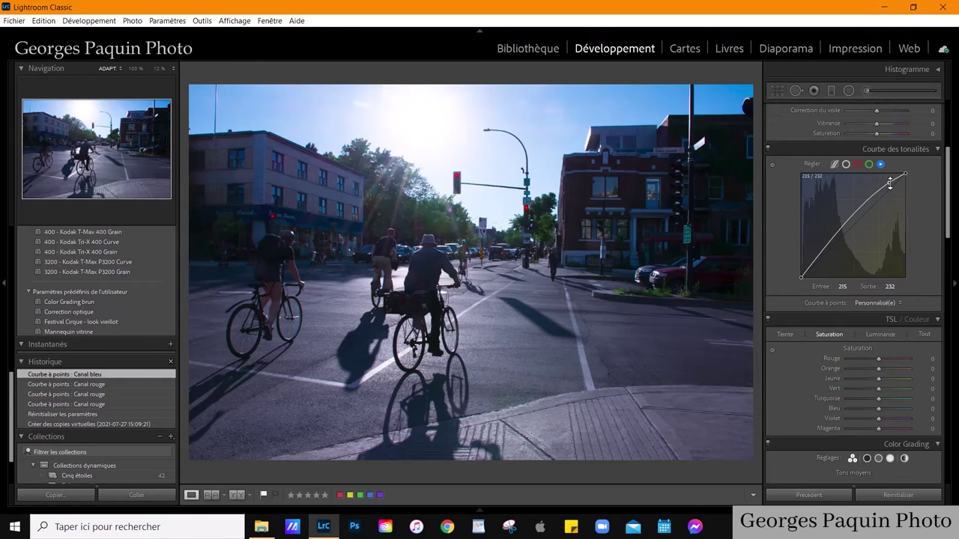
{"action": "left_click_drag", "start_coordinate": [889, 181], "coordinate": [895, 193]}
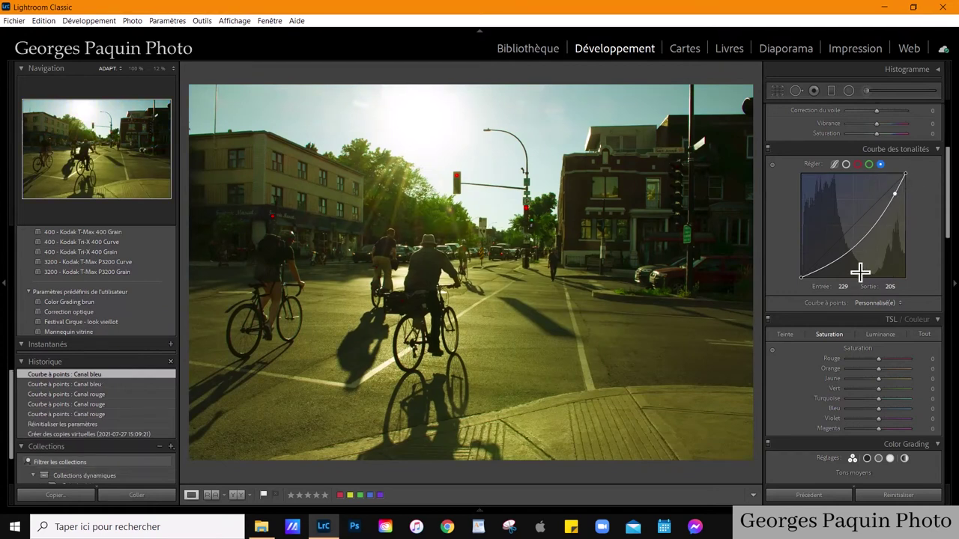
Step: Add a blue midtone point, settling it to map 133 to 123
{"action": "mouse_move", "coordinate": [894, 194]}
{"action": "left_click", "coordinate": [862, 234]}
{"action": "left_click_drag", "start_coordinate": [860, 233], "coordinate": [857, 228]}
{"action": "left_click_drag", "start_coordinate": [856, 223], "coordinate": [855, 227]}
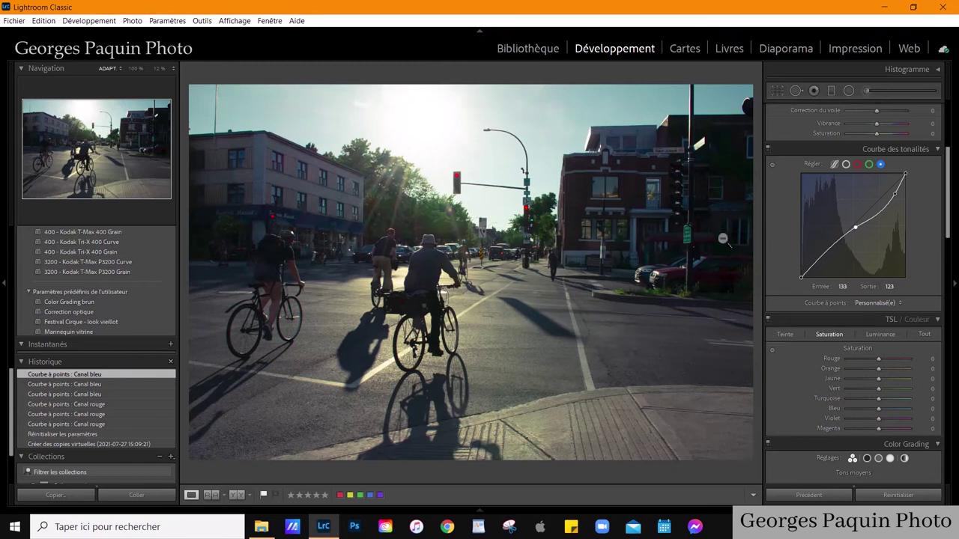
{"action": "right_click", "coordinate": [811, 258]}
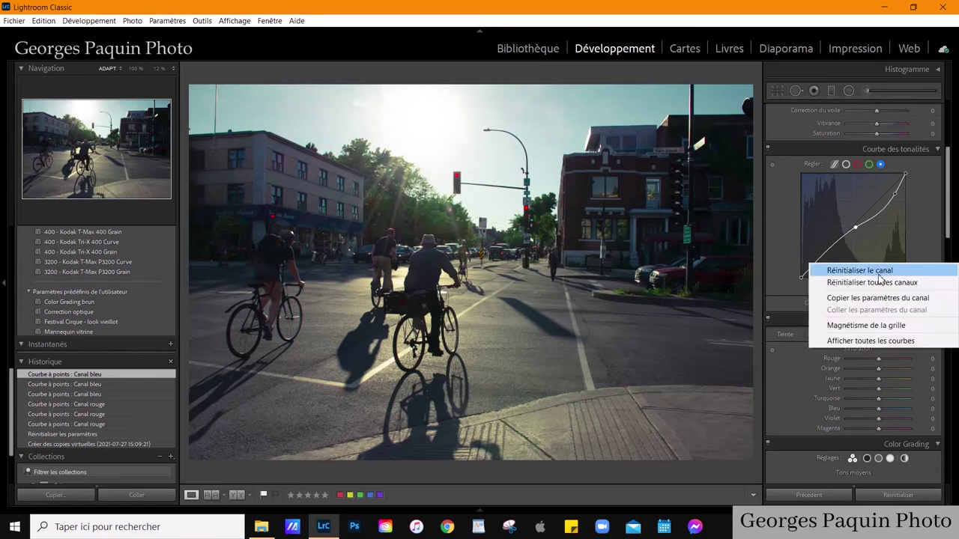
Step: Reset the blue curve, then lift a green-channel shadow point for a green-cyan cast
{"action": "left_click", "coordinate": [839, 269]}
{"action": "left_click", "coordinate": [869, 164]}
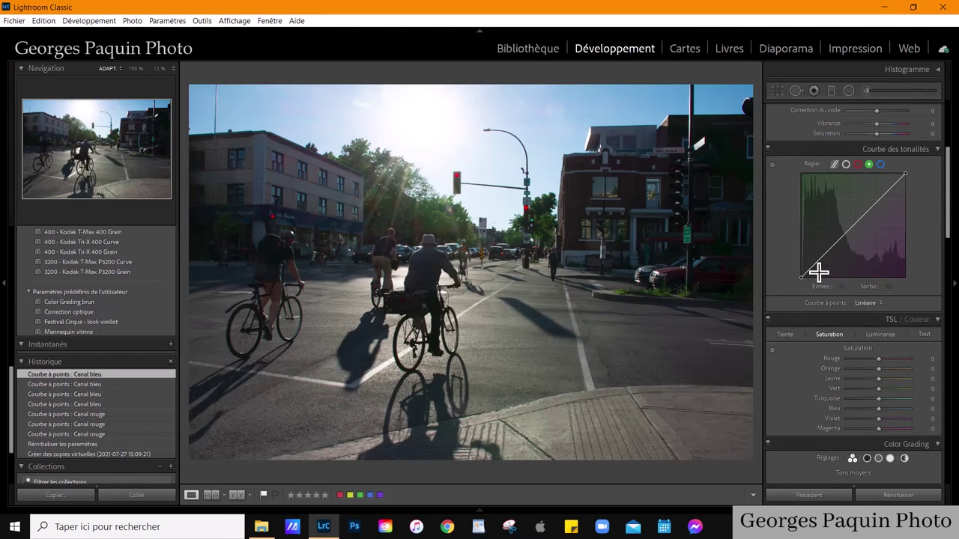
{"action": "left_click", "coordinate": [814, 269]}
{"action": "left_click_drag", "start_coordinate": [814, 272], "coordinate": [812, 268]}
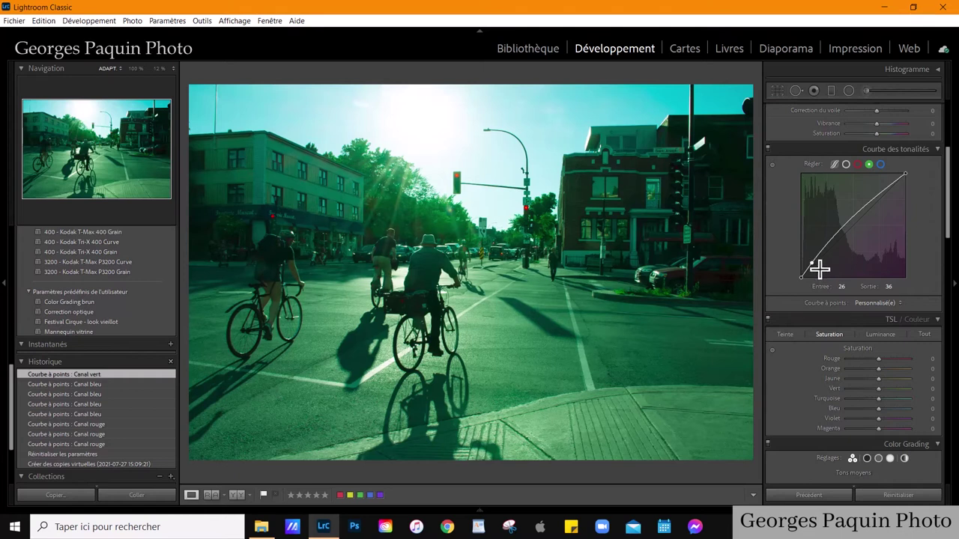
Step: Pull the green shadow point back and reset the green channel curve to straight
{"action": "left_click_drag", "start_coordinate": [819, 268], "coordinate": [813, 268]}
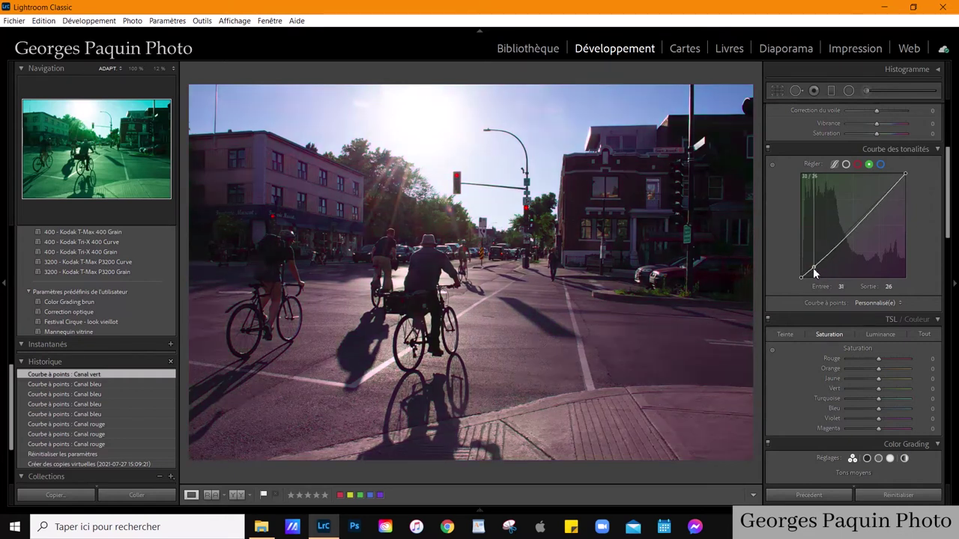
{"action": "right_click", "coordinate": [832, 212]}
{"action": "left_click", "coordinate": [835, 219]}
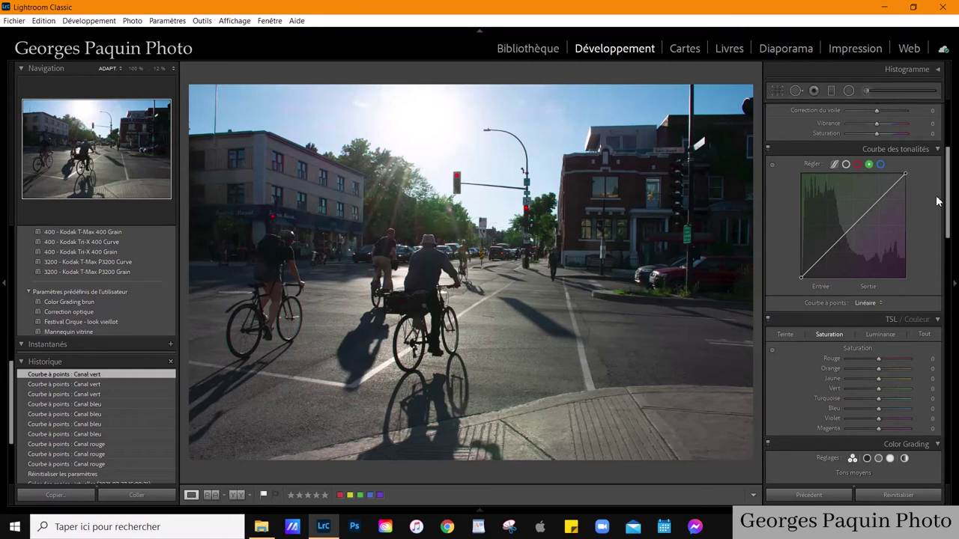
Step: Lower the blue curve's highlight and midtone points to warm the cyclists photo
{"action": "left_click", "coordinate": [881, 164]}
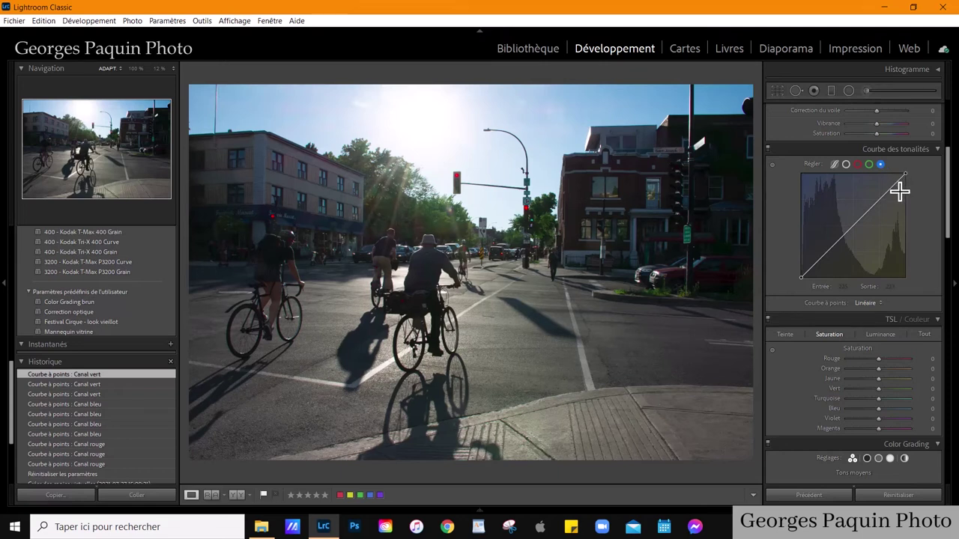
{"action": "left_click_drag", "start_coordinate": [900, 192], "coordinate": [896, 189]}
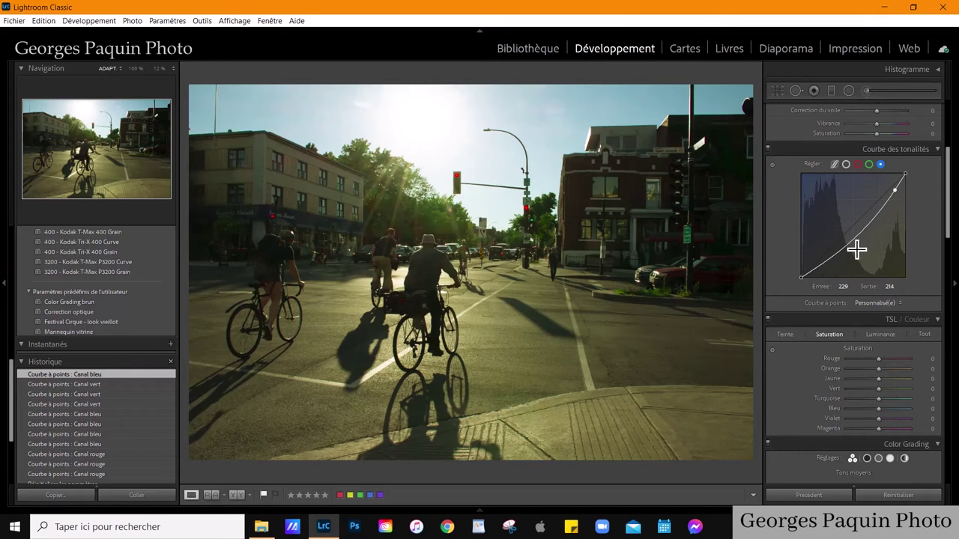
{"action": "left_click", "coordinate": [851, 242]}
{"action": "left_click_drag", "start_coordinate": [849, 242], "coordinate": [847, 238]}
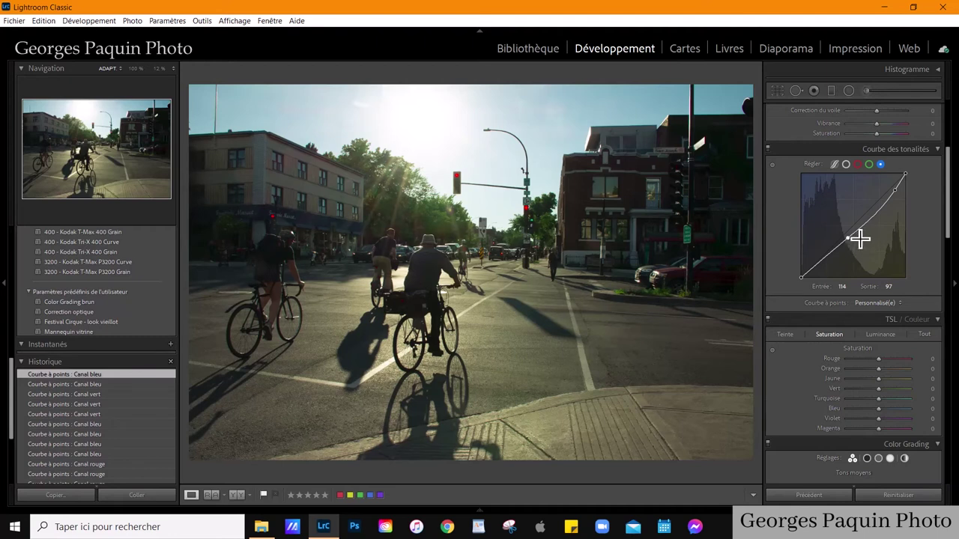
Step: Compare the red and blue channel curves, ending on the untouched green curve
{"action": "left_click", "coordinate": [858, 164]}
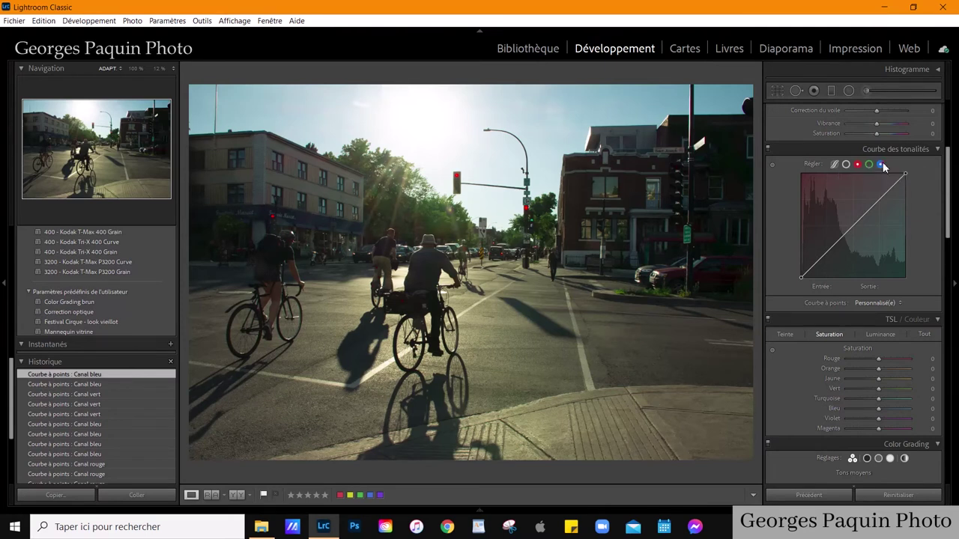
{"action": "left_click", "coordinate": [880, 164]}
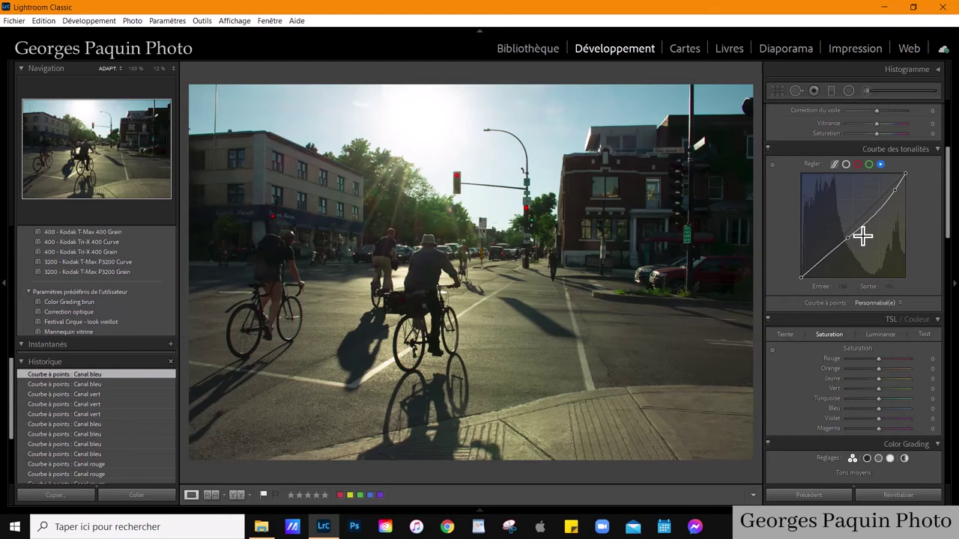
{"action": "left_click", "coordinate": [868, 165]}
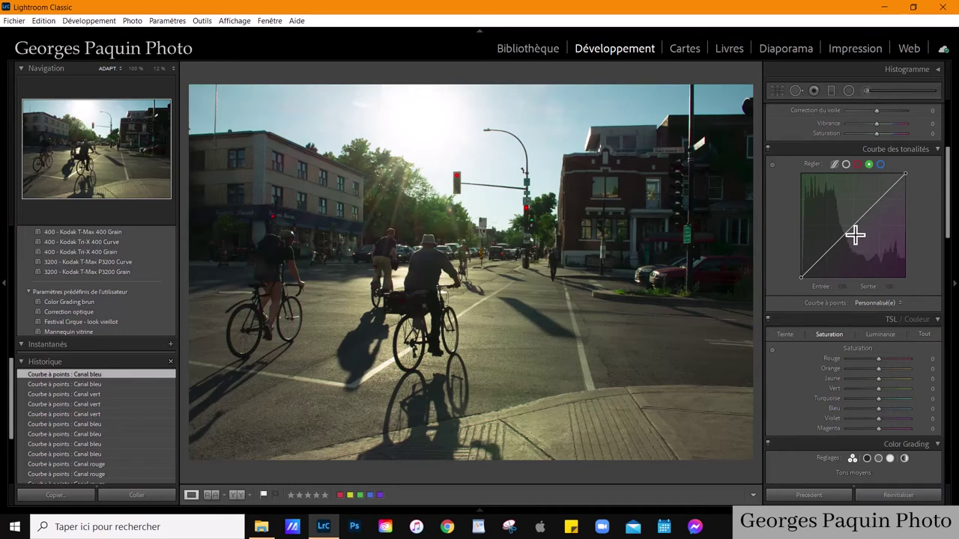
Step: Add a green-curve midtone point and lower it slightly toward magenta
{"action": "left_click", "coordinate": [848, 229]}
{"action": "left_click_drag", "start_coordinate": [849, 229], "coordinate": [851, 238]}
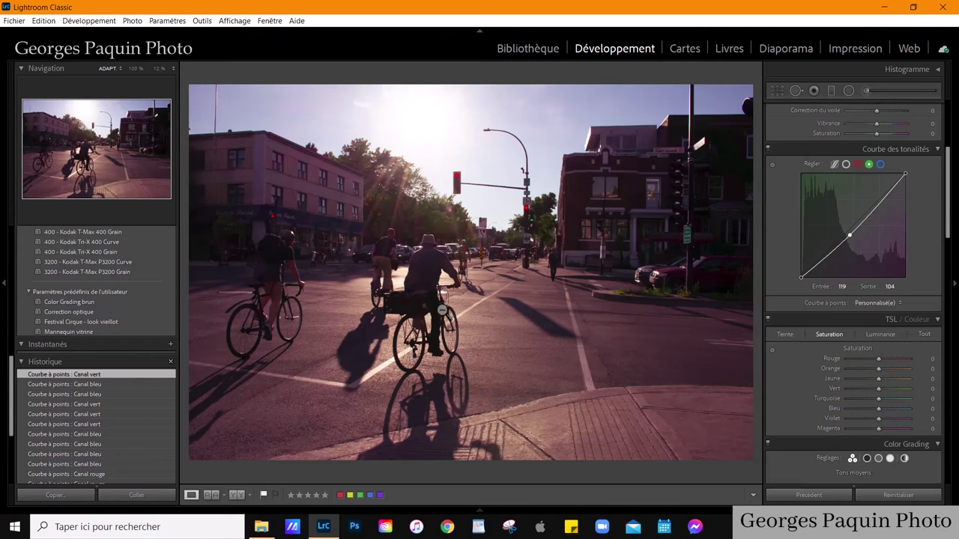
{"action": "mouse_move", "coordinate": [851, 236]}
{"action": "left_click_drag", "start_coordinate": [851, 238], "coordinate": [850, 233]}
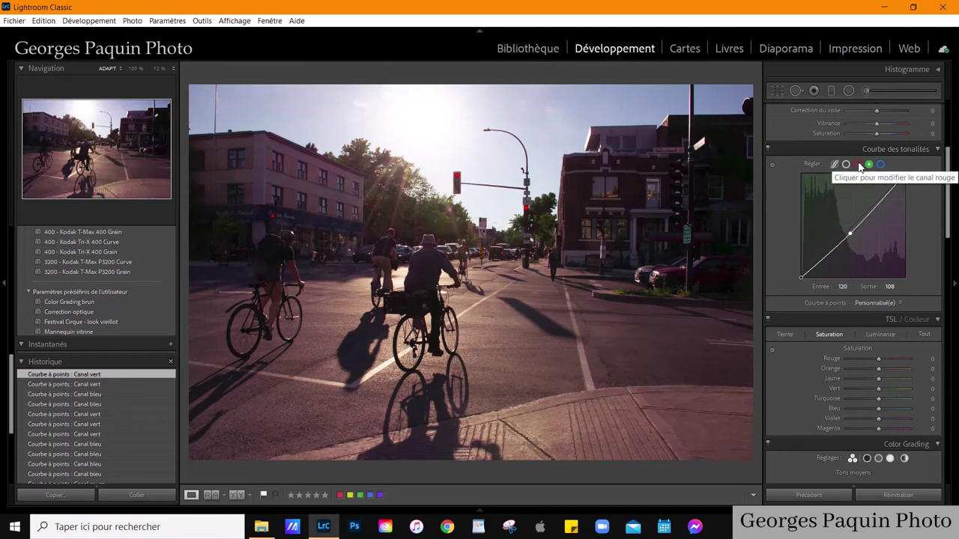
Step: Set red-curve points mapping shadows 20 to 23 and midtones 122 to 121
{"action": "left_click", "coordinate": [858, 164]}
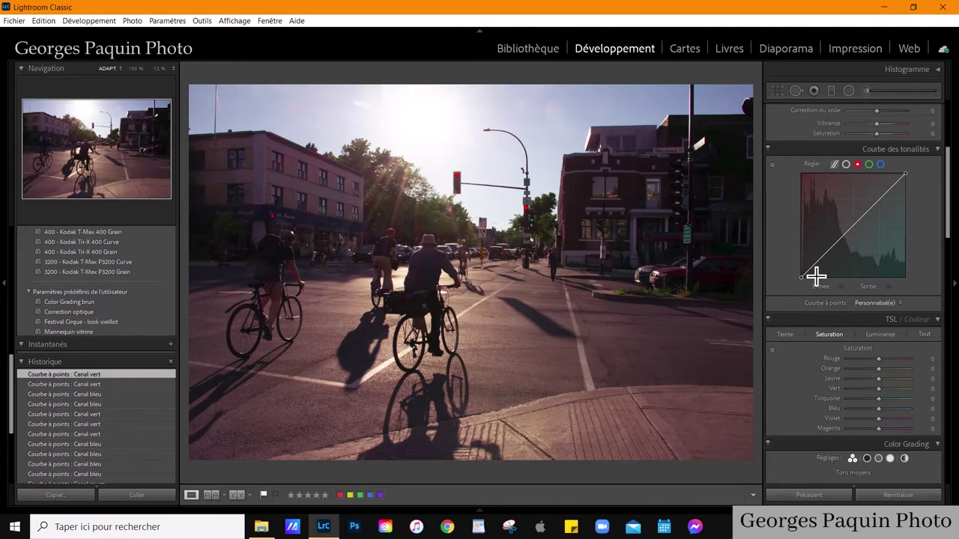
{"action": "left_click", "coordinate": [811, 269]}
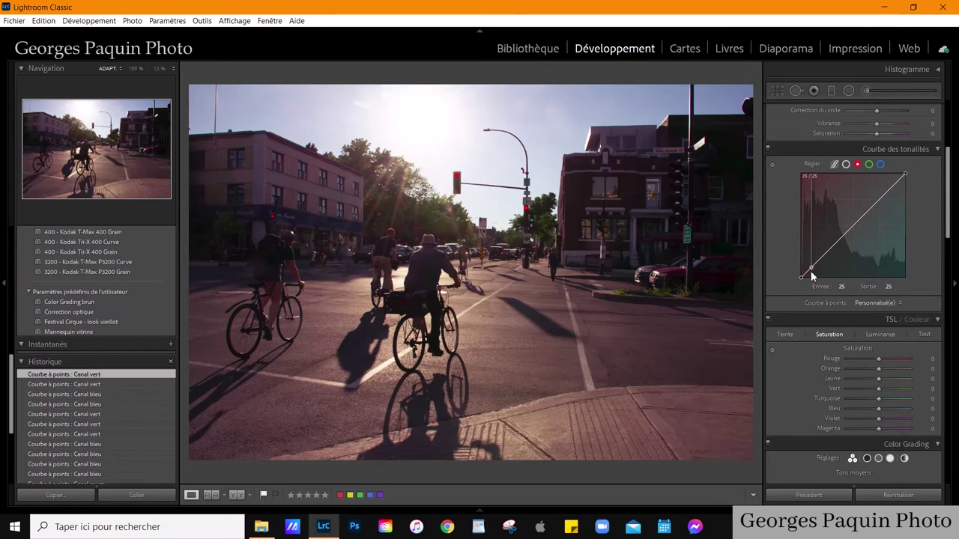
{"action": "left_click_drag", "start_coordinate": [812, 269], "coordinate": [808, 268]}
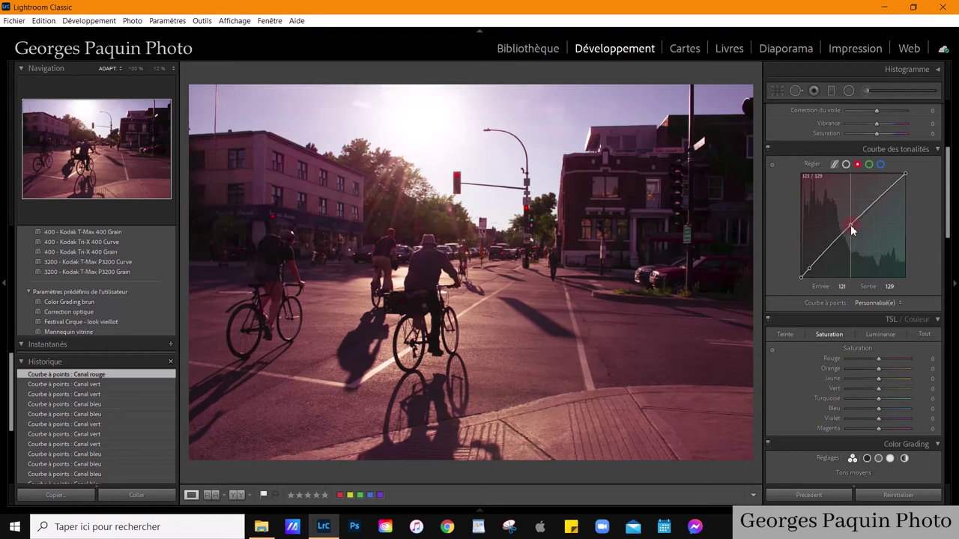
{"action": "left_click_drag", "start_coordinate": [850, 225], "coordinate": [851, 230]}
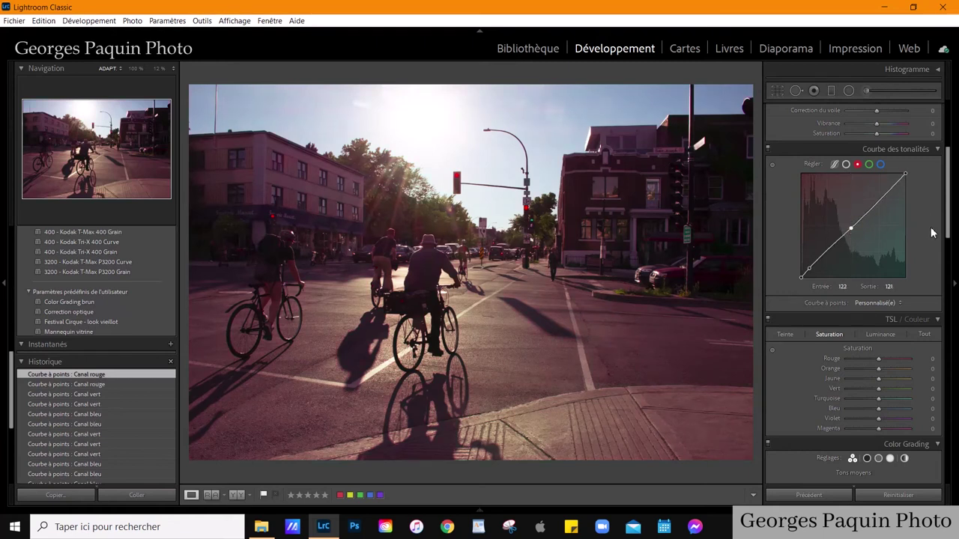
Step: Build an S-shaped RGB curve: darker shadows, midtones 115→110, highlights 190→194
{"action": "left_click", "coordinate": [845, 164]}
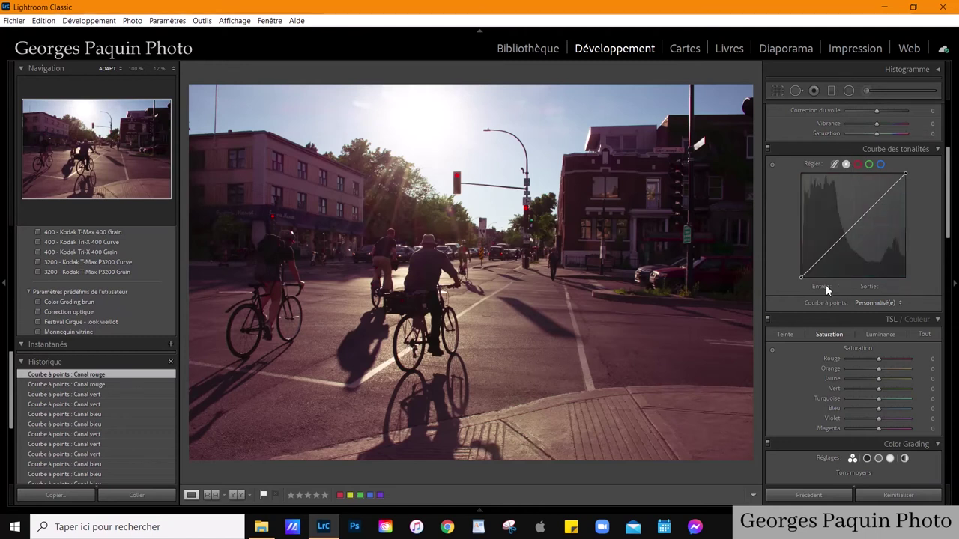
{"action": "left_click_drag", "start_coordinate": [824, 262], "coordinate": [824, 268]}
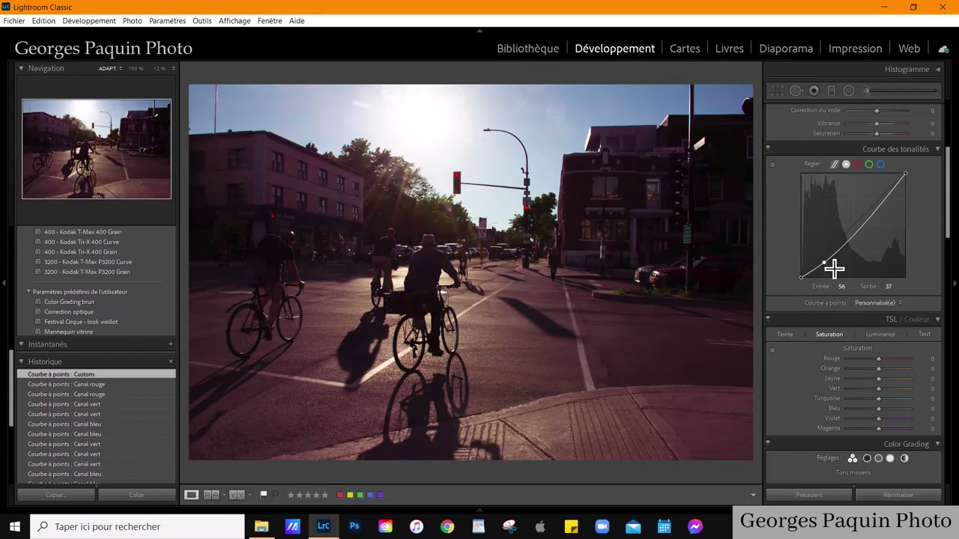
{"action": "left_click_drag", "start_coordinate": [881, 209], "coordinate": [879, 203]}
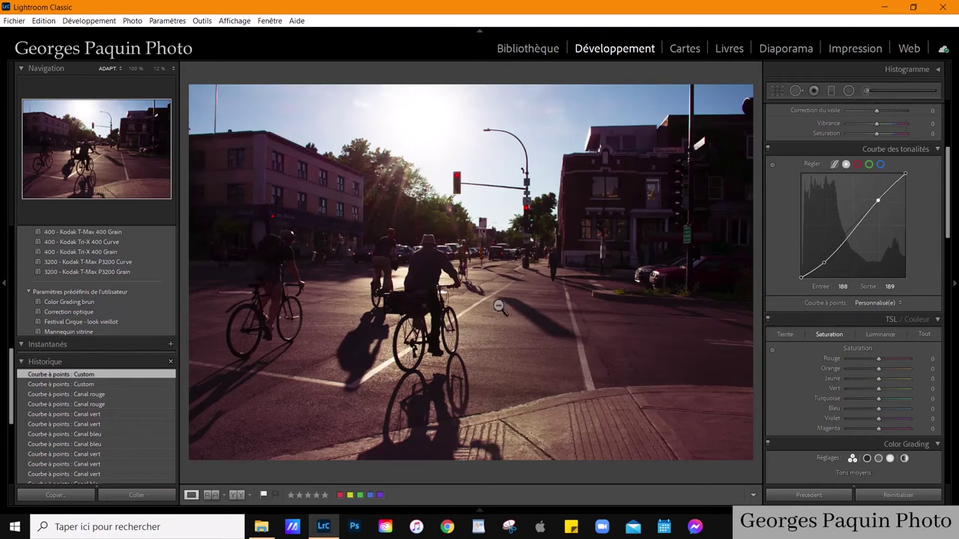
{"action": "left_click", "coordinate": [849, 235]}
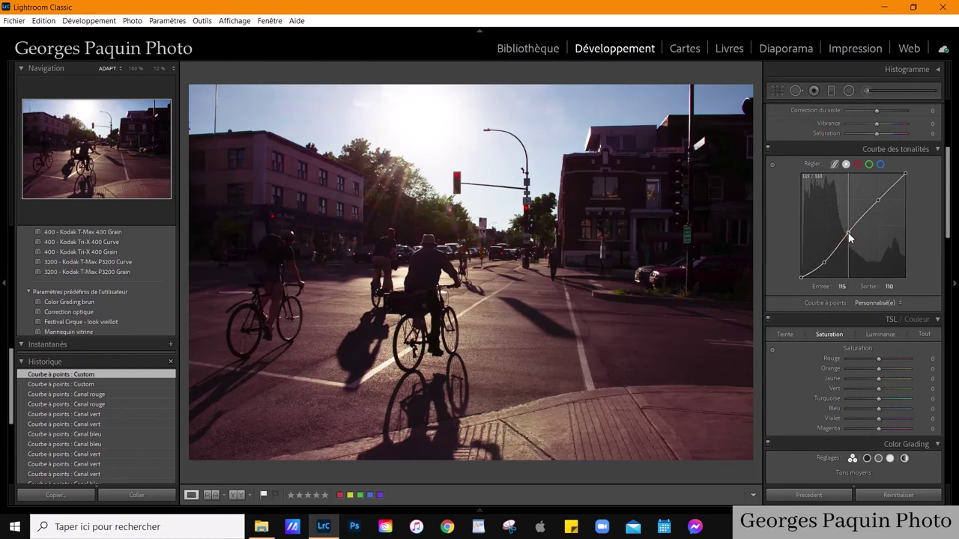
{"action": "left_click", "coordinate": [879, 199]}
{"action": "left_click", "coordinate": [880, 198]}
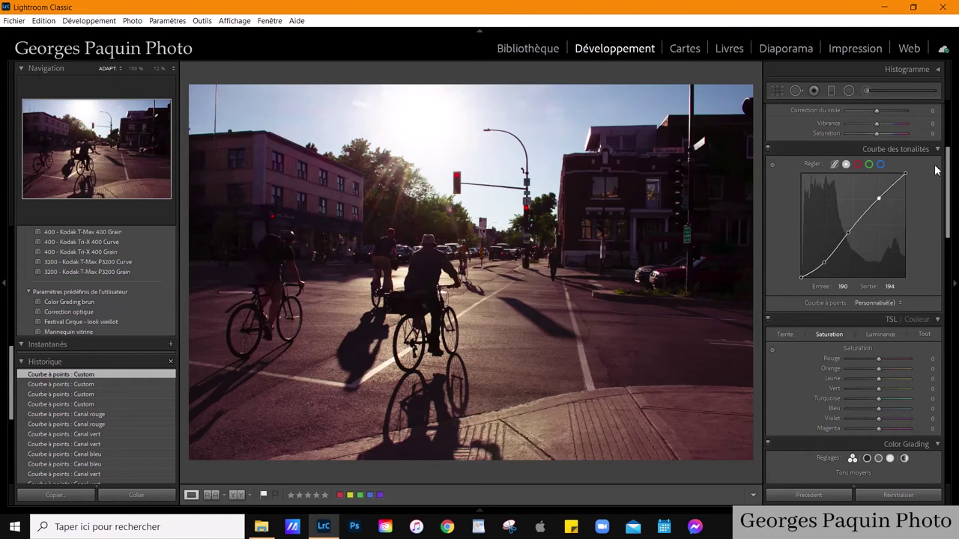
Step: Pull down the blue curve's top point and a midtone point to warm the photo
{"action": "left_click", "coordinate": [880, 165]}
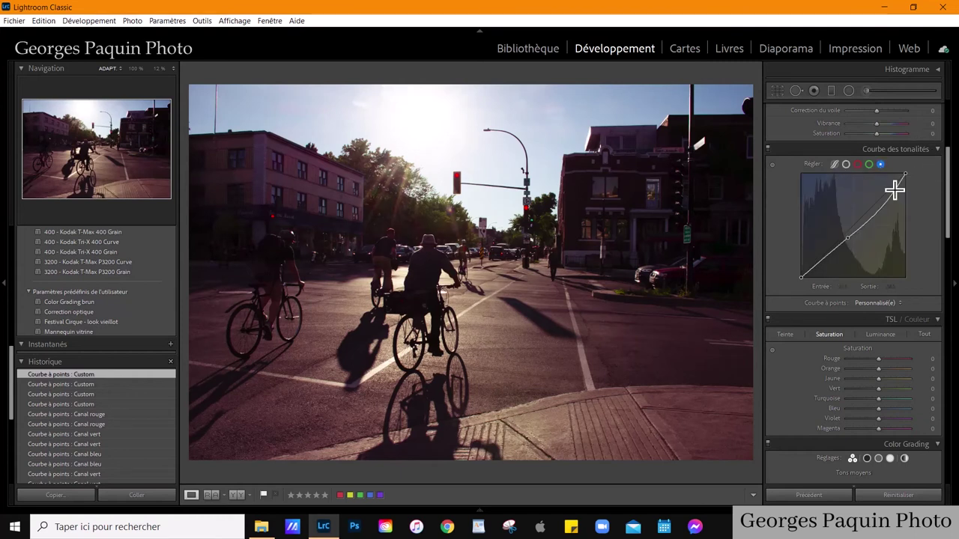
{"action": "left_click_drag", "start_coordinate": [894, 190], "coordinate": [895, 198]}
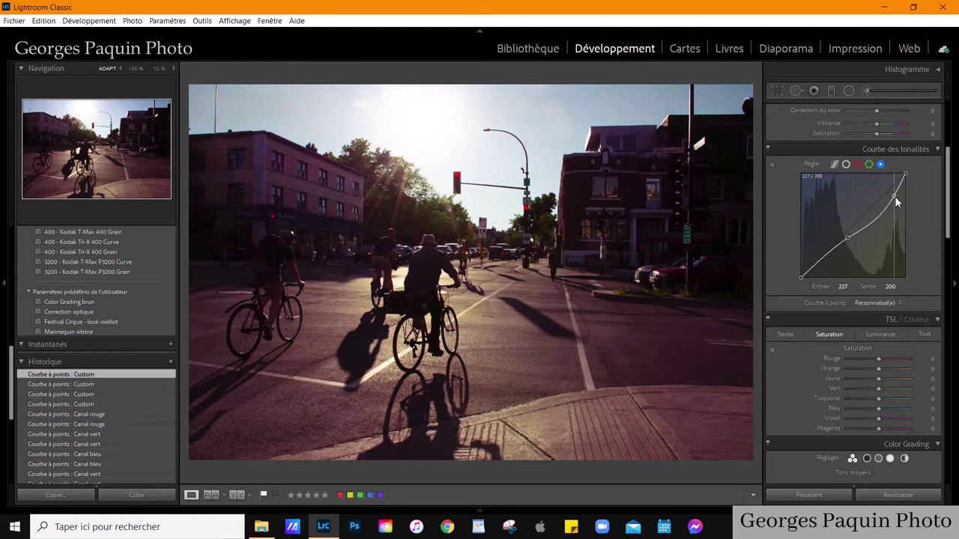
{"action": "left_click_drag", "start_coordinate": [849, 243], "coordinate": [846, 242]}
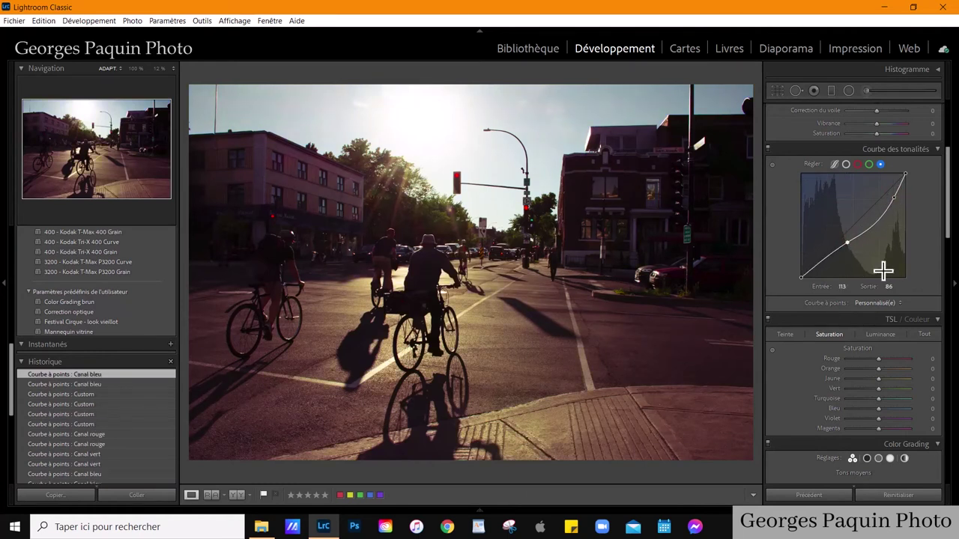
Step: Lower the green midtone point so it maps 120 to 103
{"action": "left_click", "coordinate": [869, 164]}
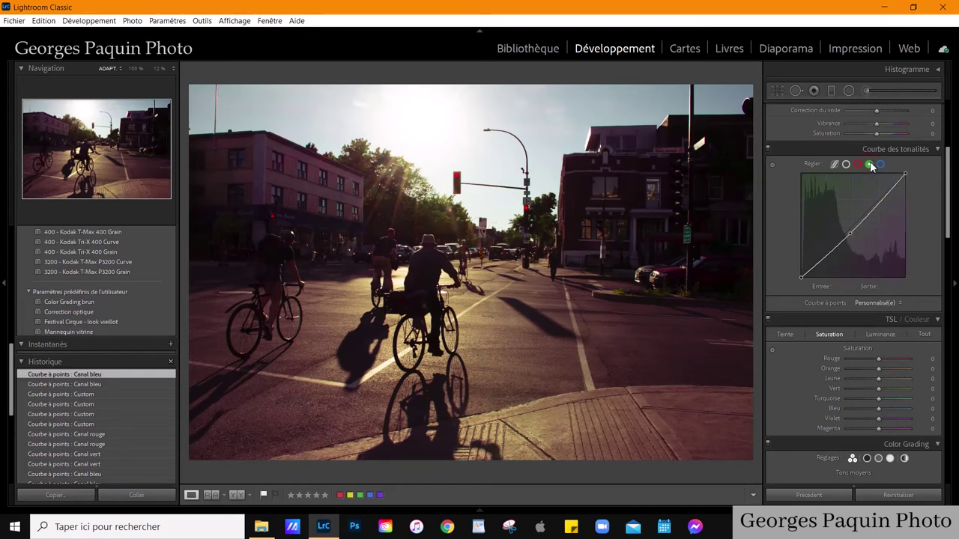
{"action": "left_click_drag", "start_coordinate": [852, 230], "coordinate": [849, 235]}
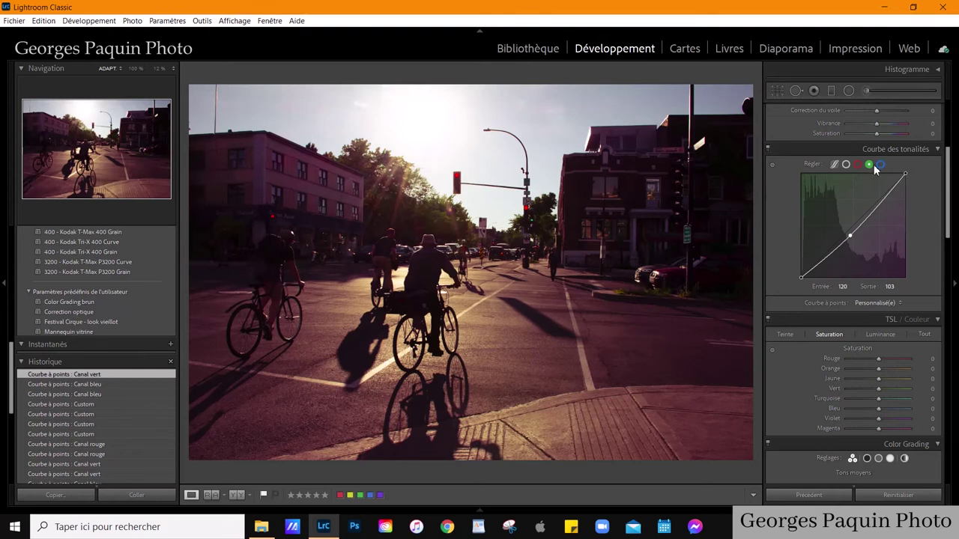
{"action": "left_click", "coordinate": [846, 164]}
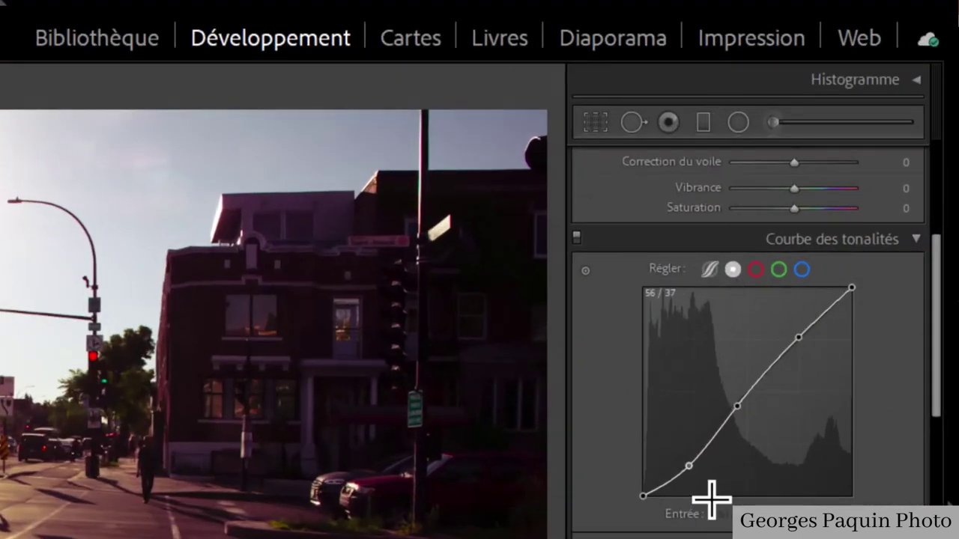
Step: Review the red, green and blue channel curves, nudging the red midpoint up slightly
{"action": "left_click", "coordinate": [755, 268]}
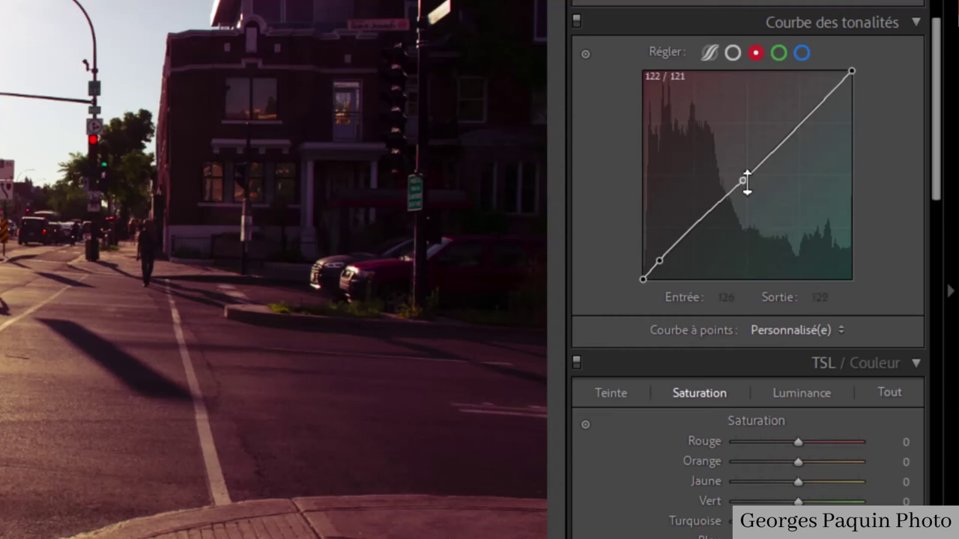
{"action": "left_click_drag", "start_coordinate": [747, 182], "coordinate": [746, 181]}
{"action": "left_click", "coordinate": [781, 56]}
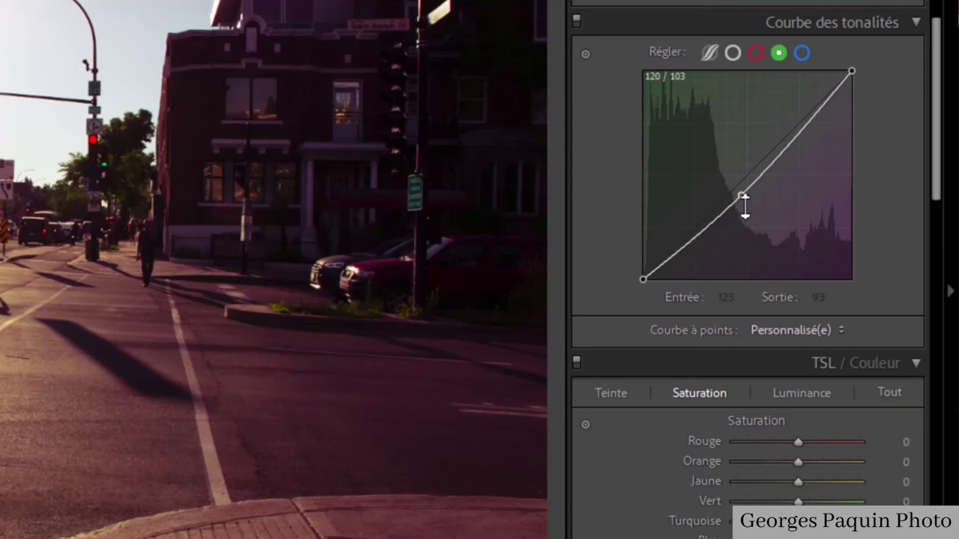
{"action": "left_click", "coordinate": [802, 51]}
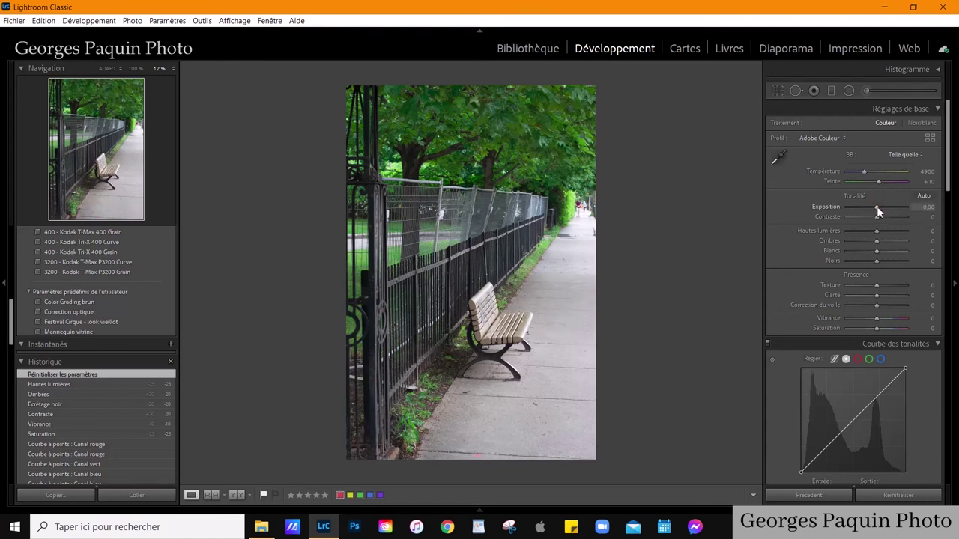
Step: Set the park bench photo's exposure to -0.70
{"action": "left_click_drag", "start_coordinate": [876, 206], "coordinate": [872, 206]}
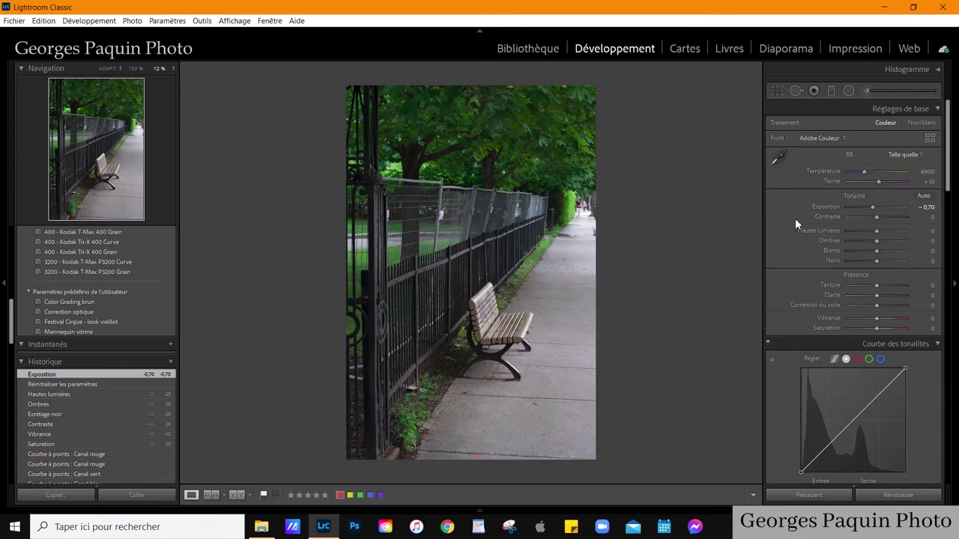
{"action": "scroll", "coordinate": [794, 218], "scroll_direction": "down", "scroll_amount": 3}
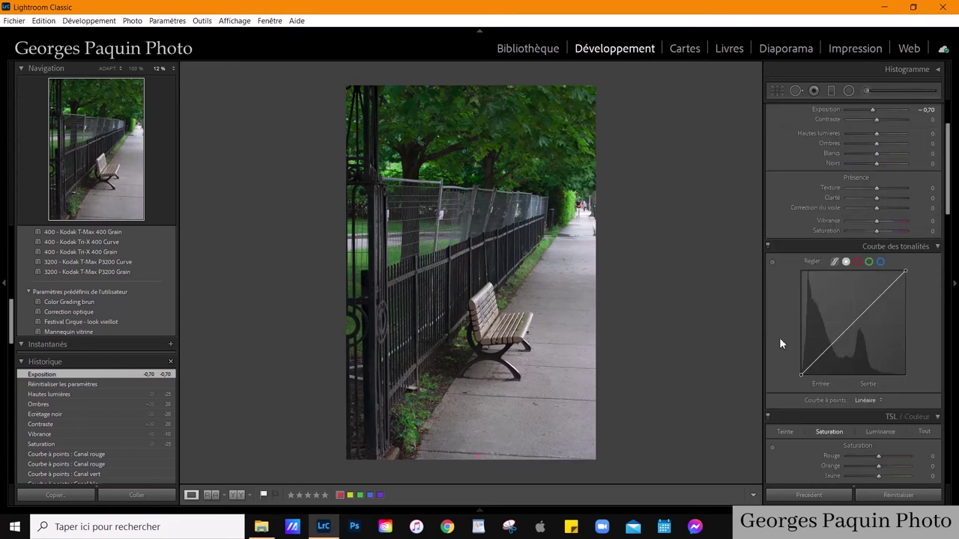
{"action": "scroll", "coordinate": [774, 275], "scroll_direction": "down", "scroll_amount": 3}
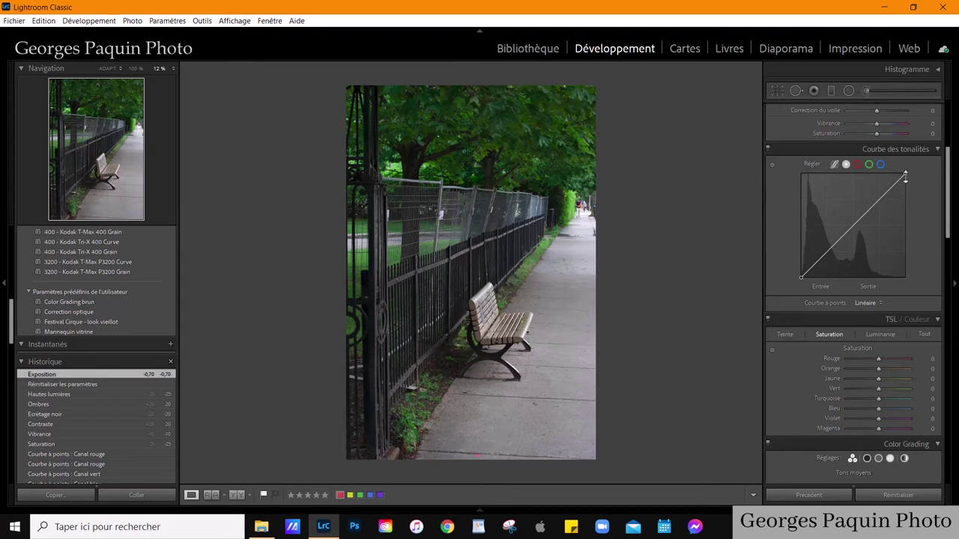
Step: Lower the RGB curve's top endpoint, a midtone point, and a shadow point from 49 to 25
{"action": "mouse_move", "coordinate": [905, 175]}
{"action": "left_click_drag", "start_coordinate": [907, 174], "coordinate": [906, 188]}
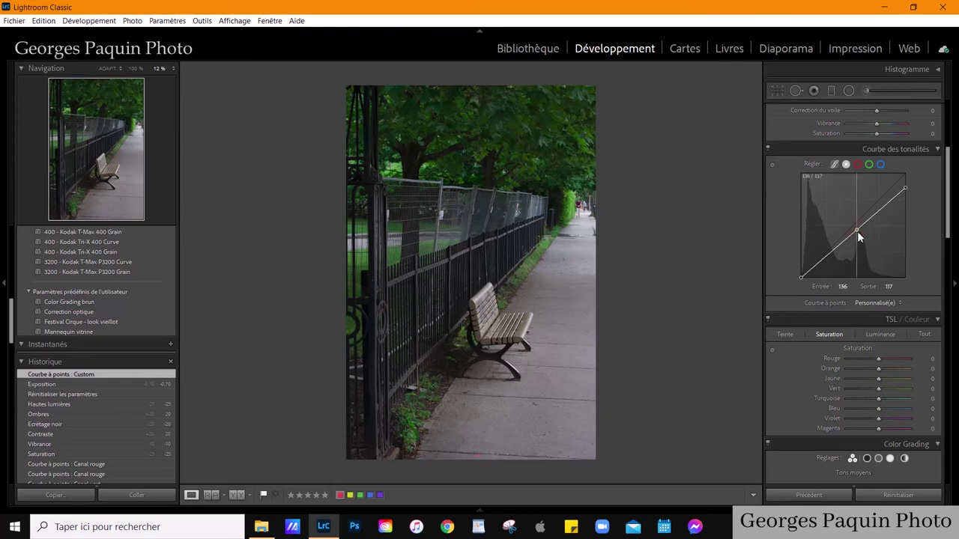
{"action": "left_click_drag", "start_coordinate": [857, 231], "coordinate": [857, 239]}
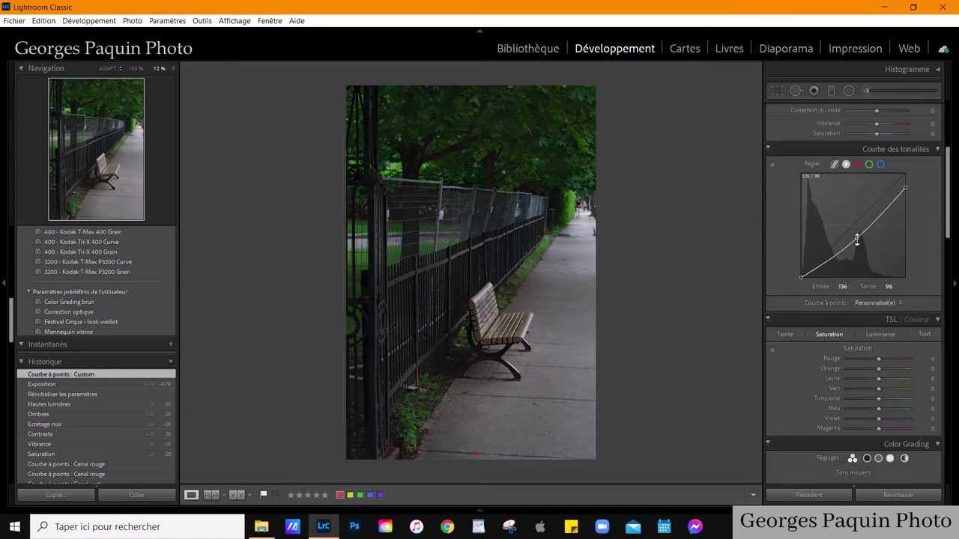
{"action": "left_click_drag", "start_coordinate": [824, 268], "coordinate": [822, 274]}
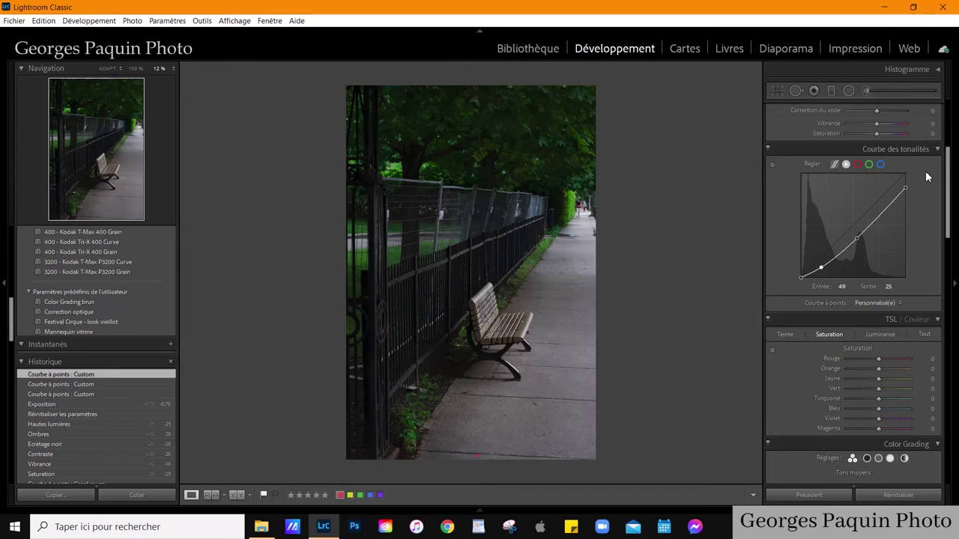
Step: Raise the blue curve's highlight and midtone points for a cool cast
{"action": "left_click", "coordinate": [882, 165]}
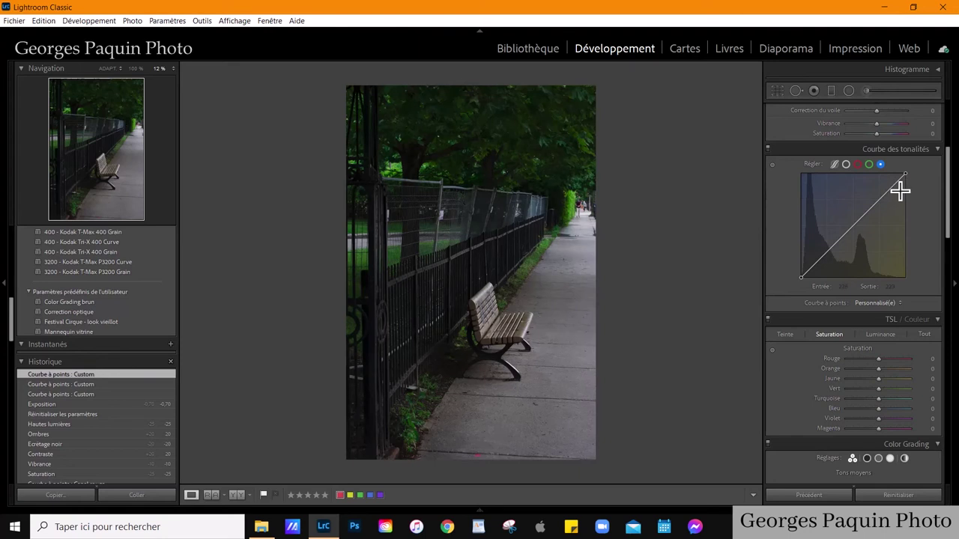
{"action": "left_click", "coordinate": [893, 188]}
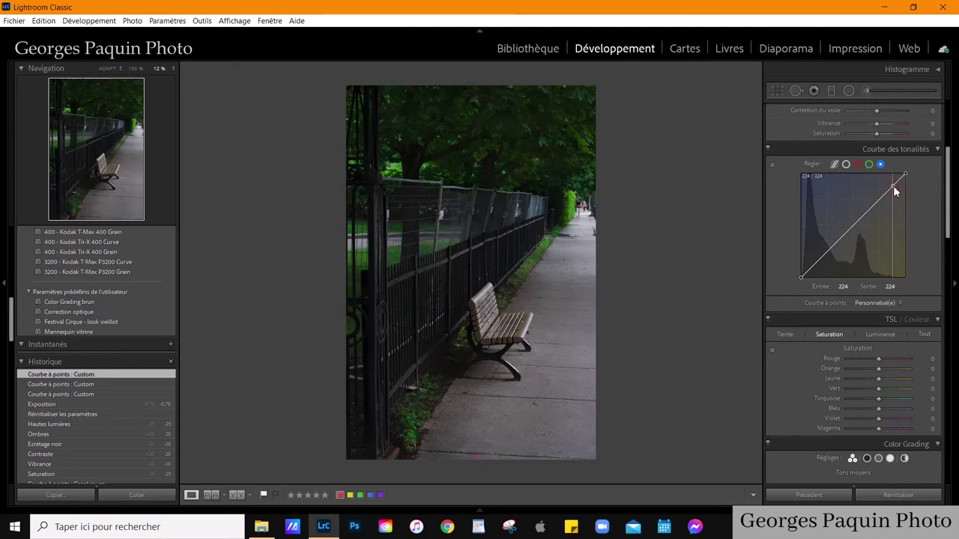
{"action": "left_click_drag", "start_coordinate": [894, 190], "coordinate": [893, 185]}
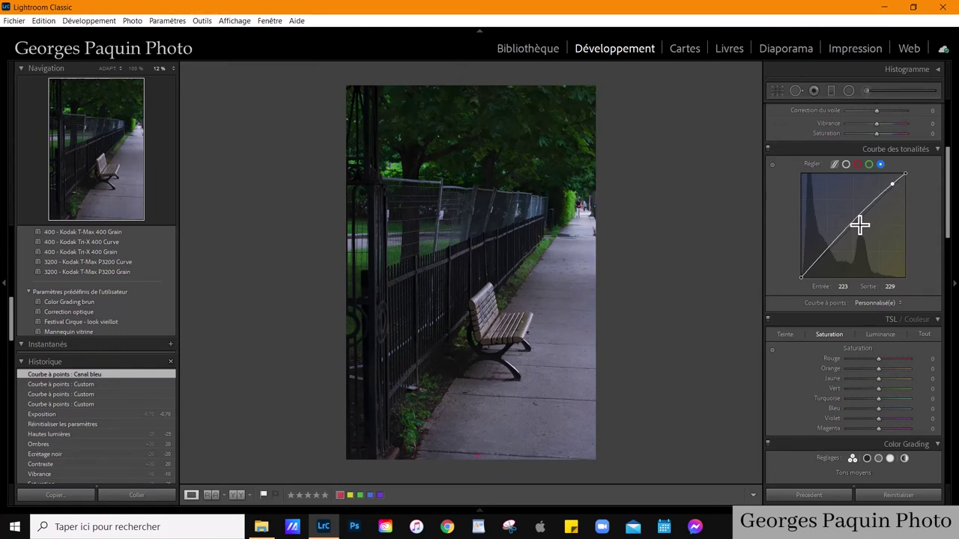
{"action": "left_click", "coordinate": [857, 222]}
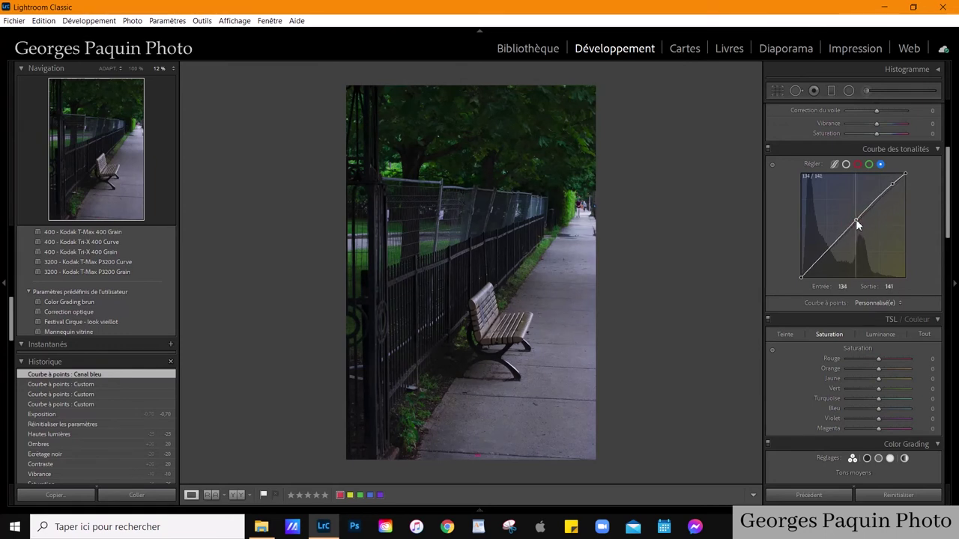
{"action": "left_click_drag", "start_coordinate": [858, 224], "coordinate": [856, 219]}
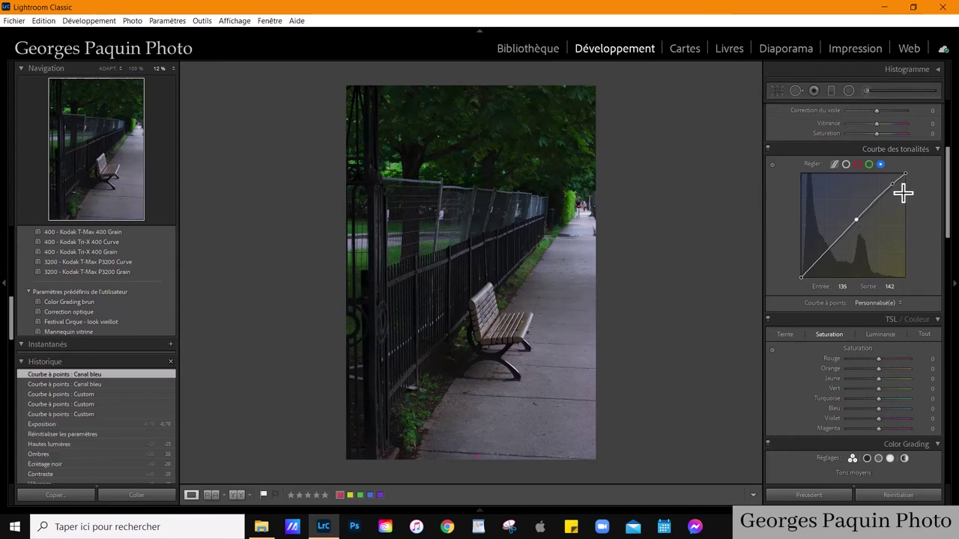
Step: Raise the green midtone point so it maps 113 to 121
{"action": "left_click", "coordinate": [868, 164]}
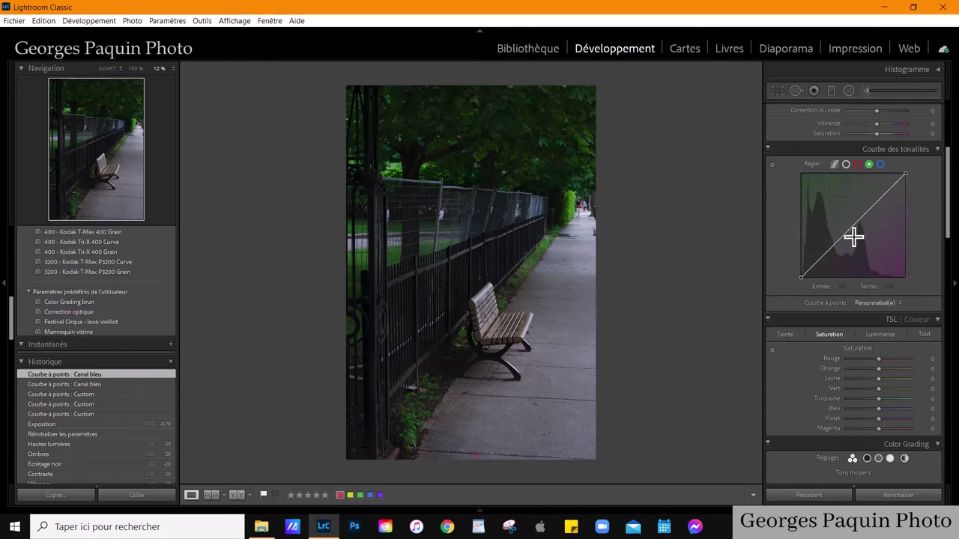
{"action": "left_click_drag", "start_coordinate": [848, 231], "coordinate": [846, 228]}
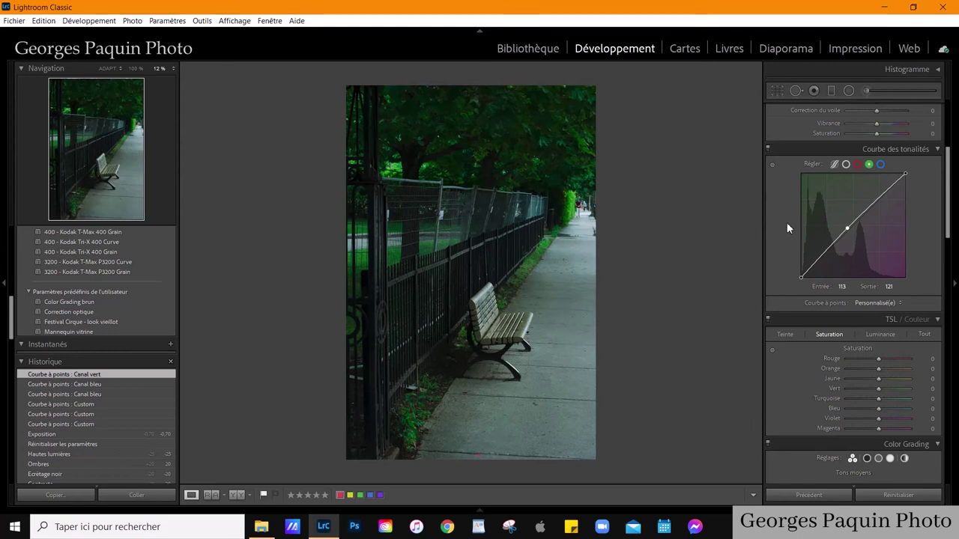
{"action": "scroll", "coordinate": [787, 223], "scroll_direction": "up", "scroll_amount": 3}
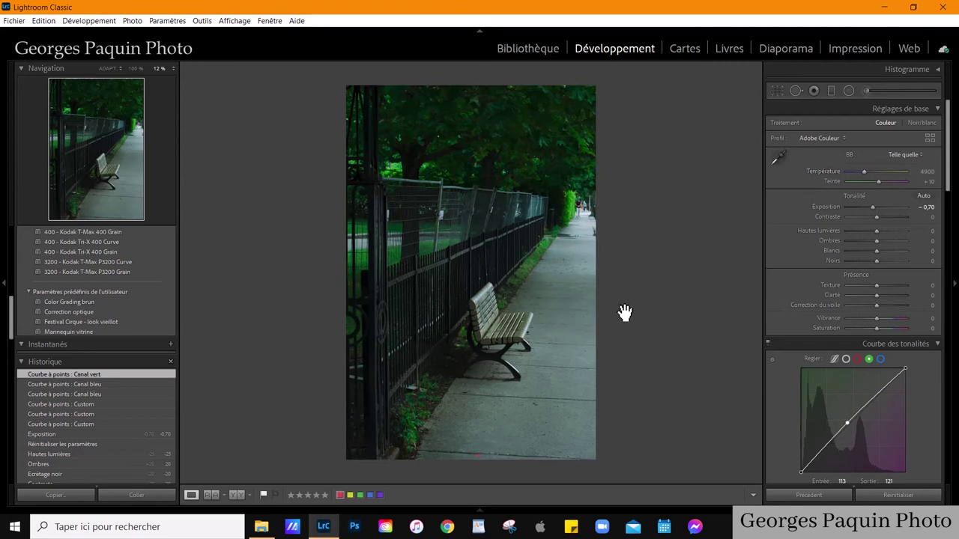
Step: Set the white balance to temperature 4600 and tint +16
{"action": "left_click", "coordinate": [928, 186]}
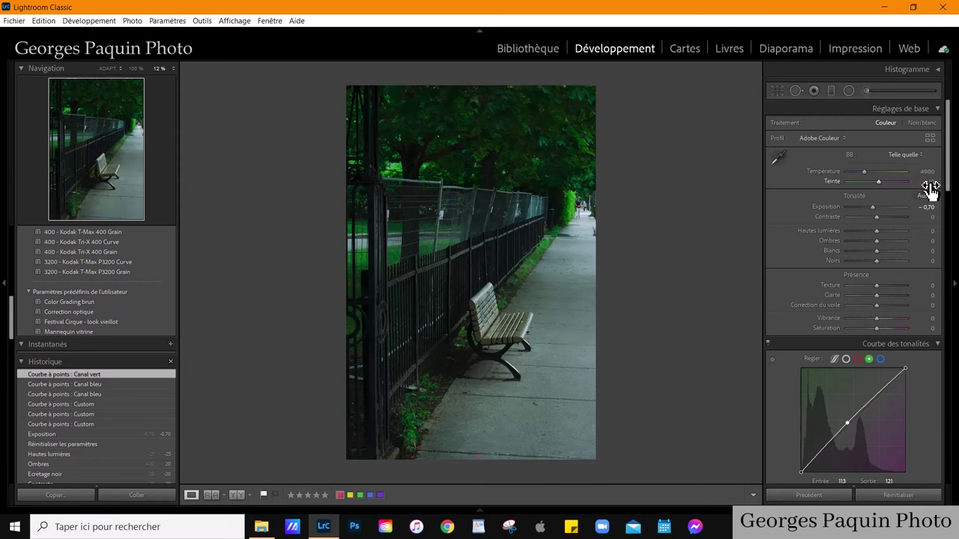
{"action": "type", "text": "11"}
{"action": "key", "text": "Return"}
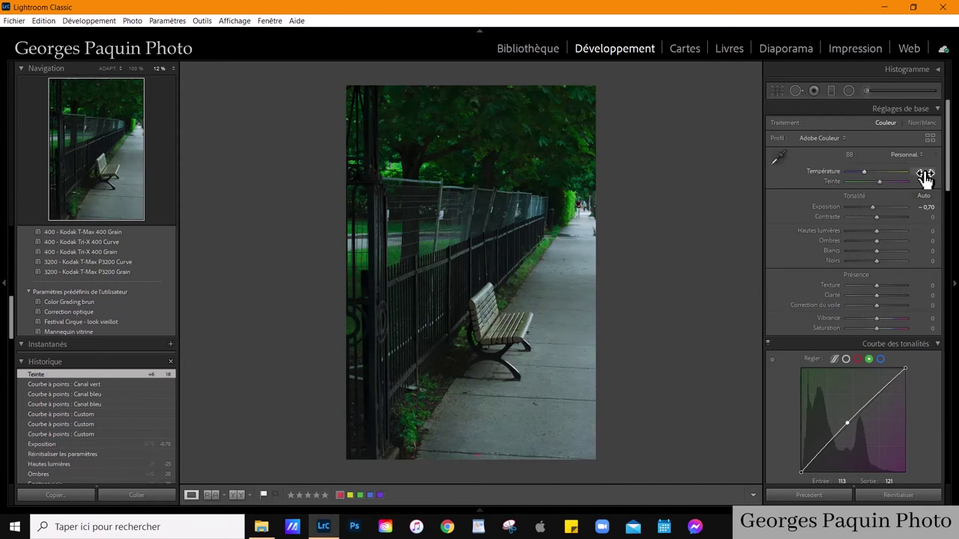
{"action": "left_click", "coordinate": [928, 176]}
{"action": "scroll", "coordinate": [793, 258], "scroll_direction": "down", "scroll_amount": 3}
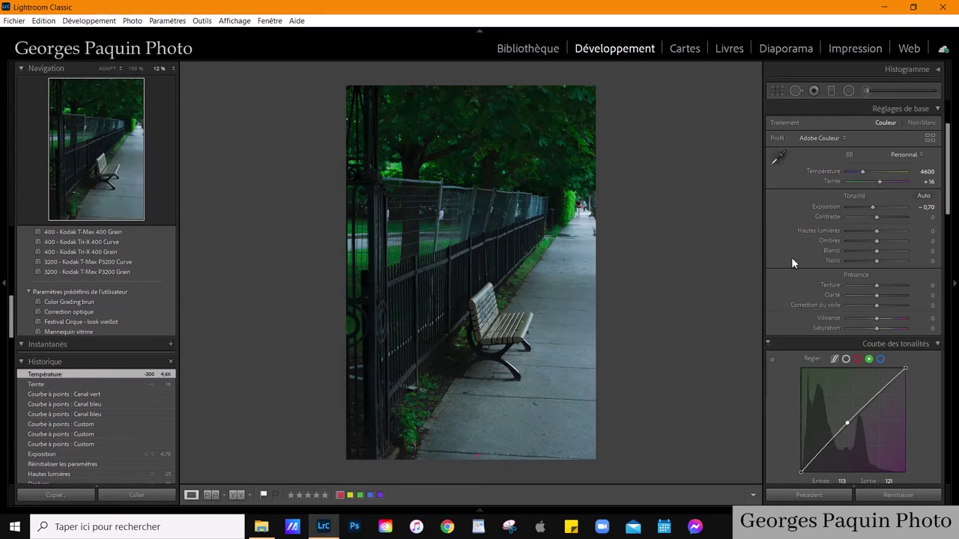